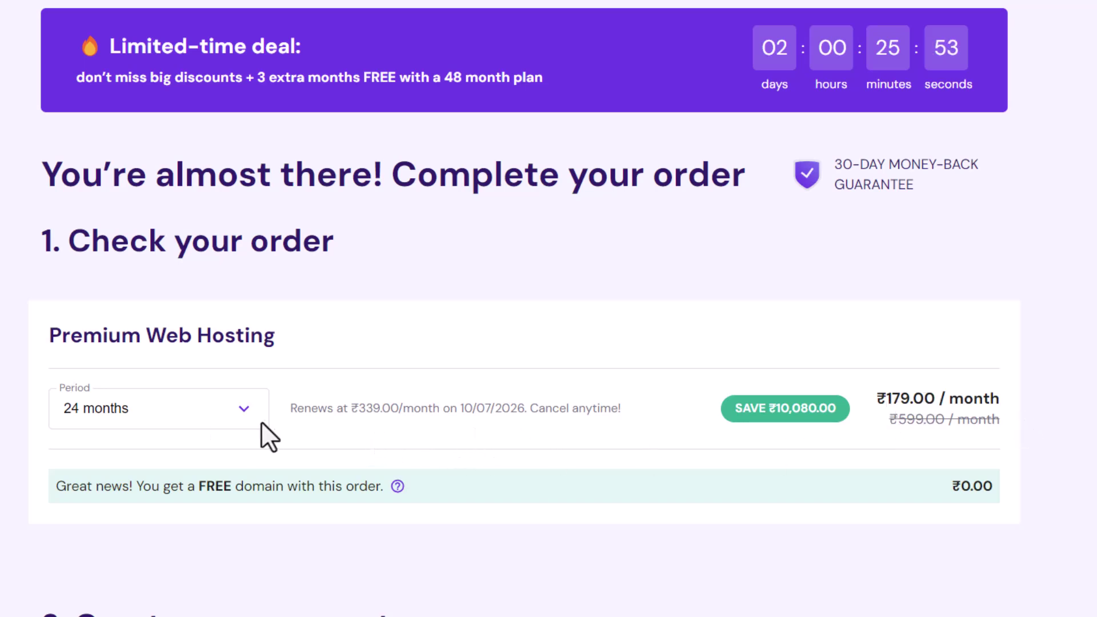
Step: Set the Premium Web Hosting period to 48 months
left_click(244, 409)
left_click(134, 551)
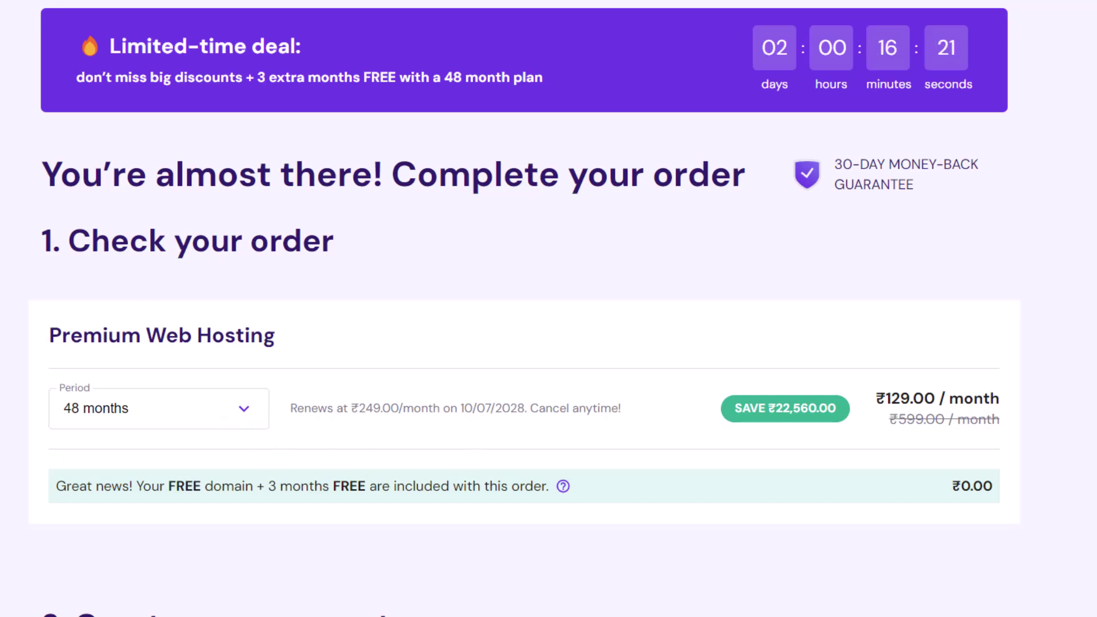
Step: Switch to the Excel workbook and examine the plan comparison's headings, the totals in column E and the payments by year
key("alt+Tab")
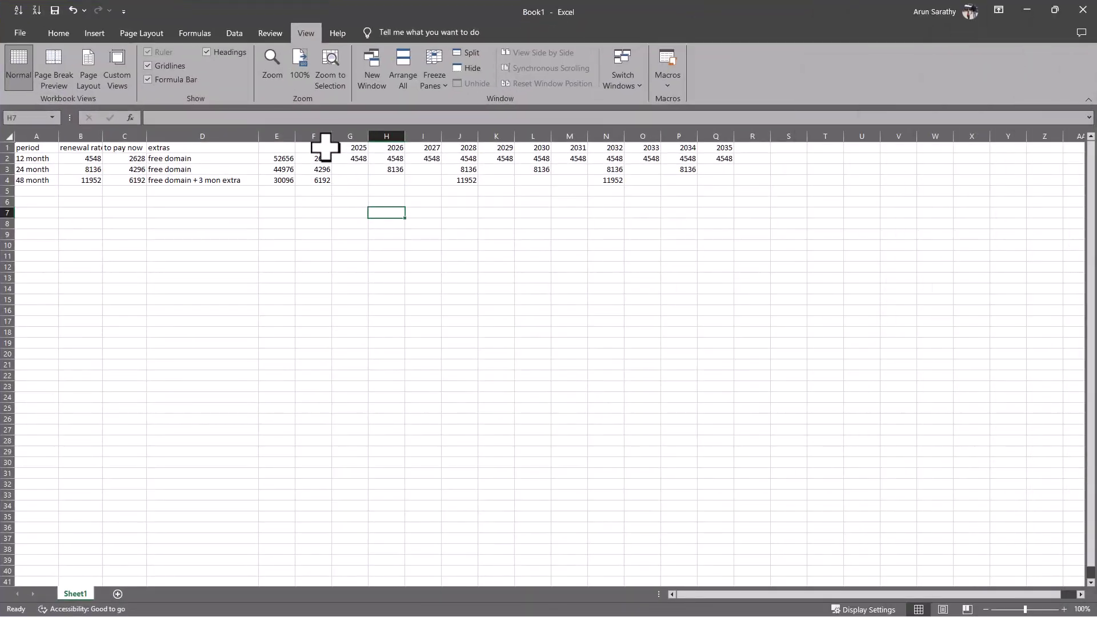
left_click_drag(325, 148, 716, 147)
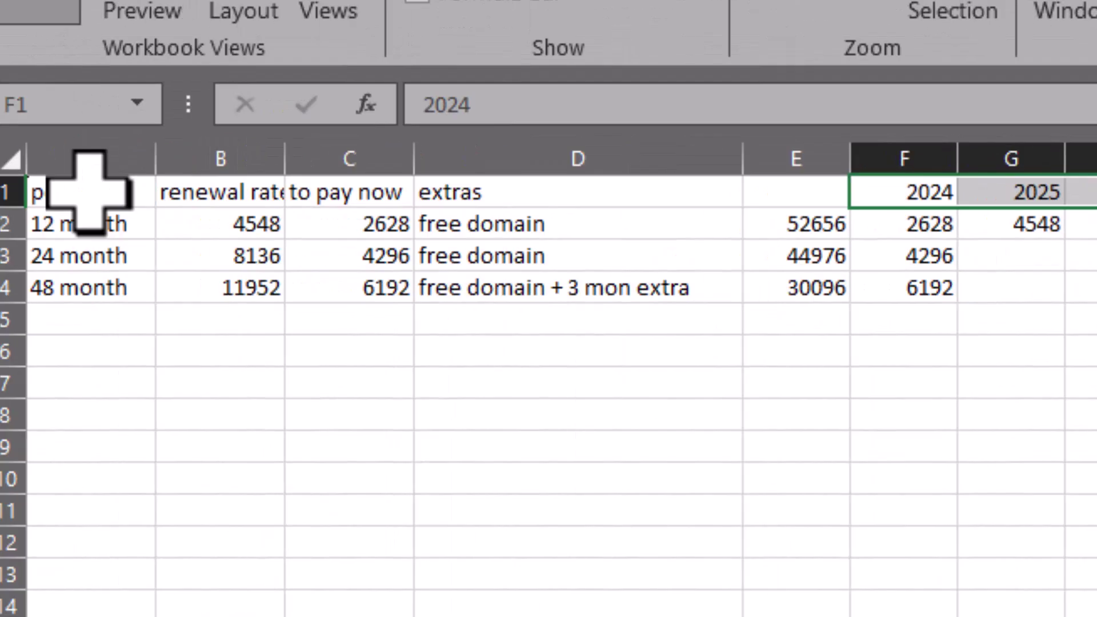
left_click(89, 191)
left_click(245, 177)
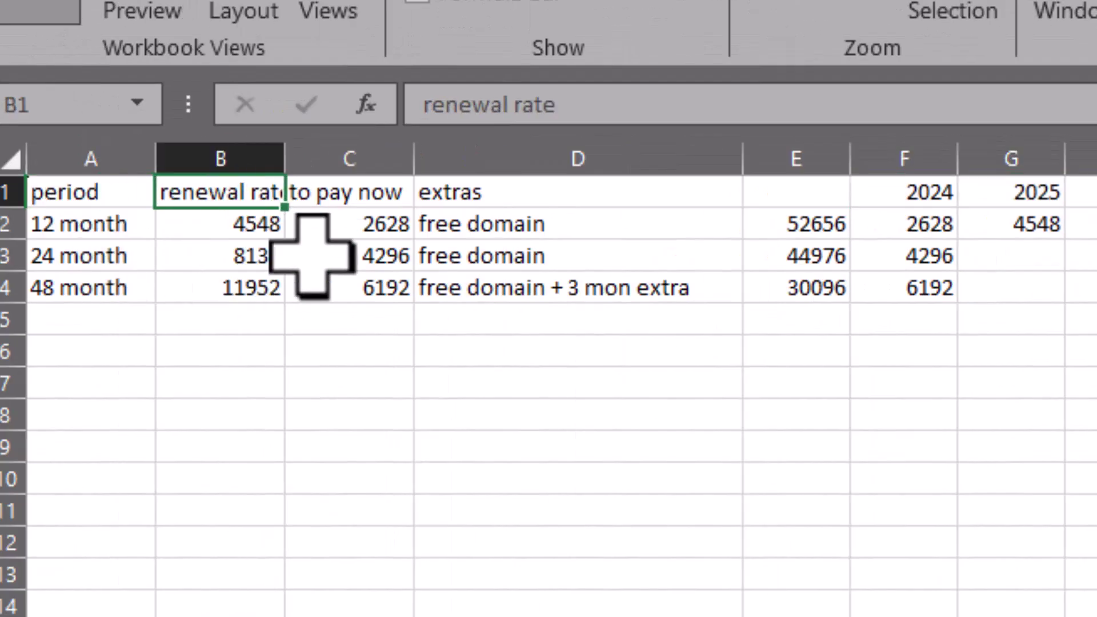
left_click(360, 192)
left_click(541, 195)
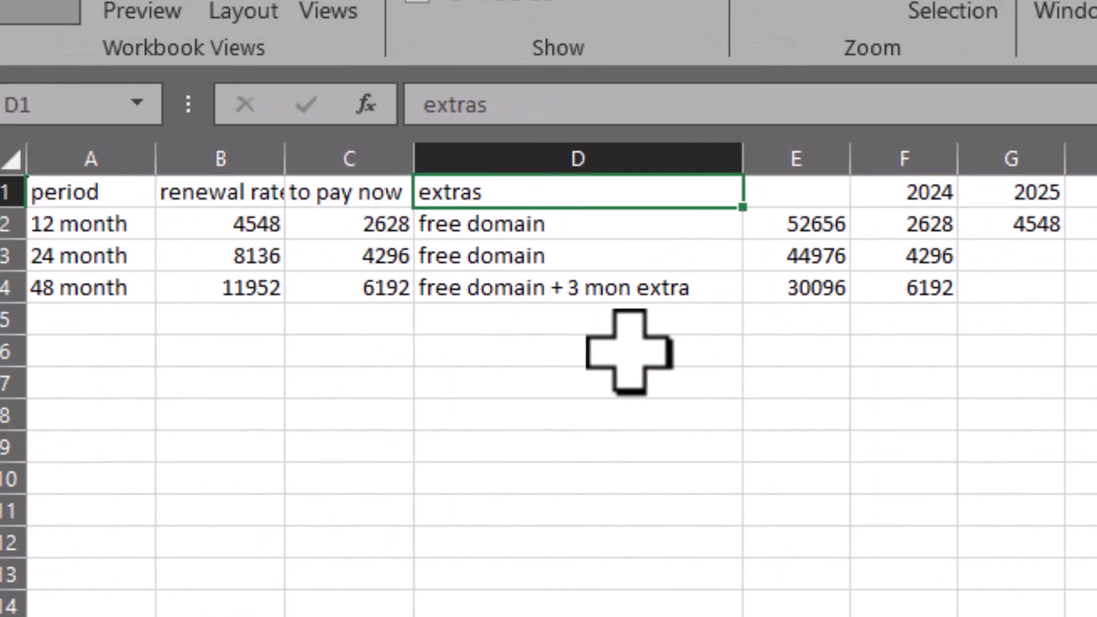
left_click_drag(808, 225, 796, 291)
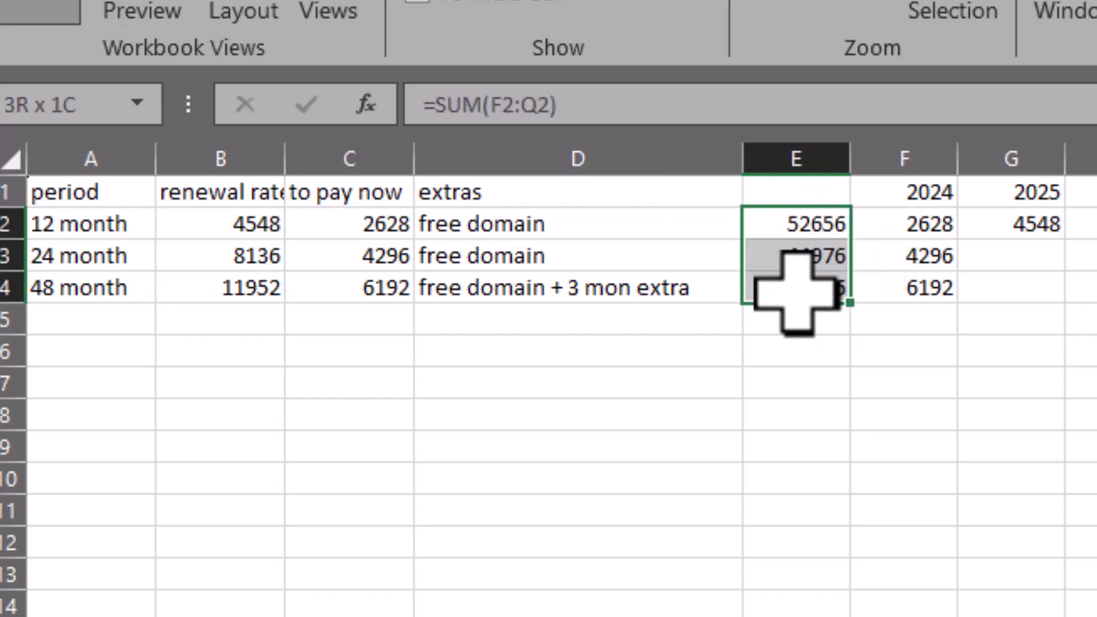
left_click_drag(904, 224, 1096, 269)
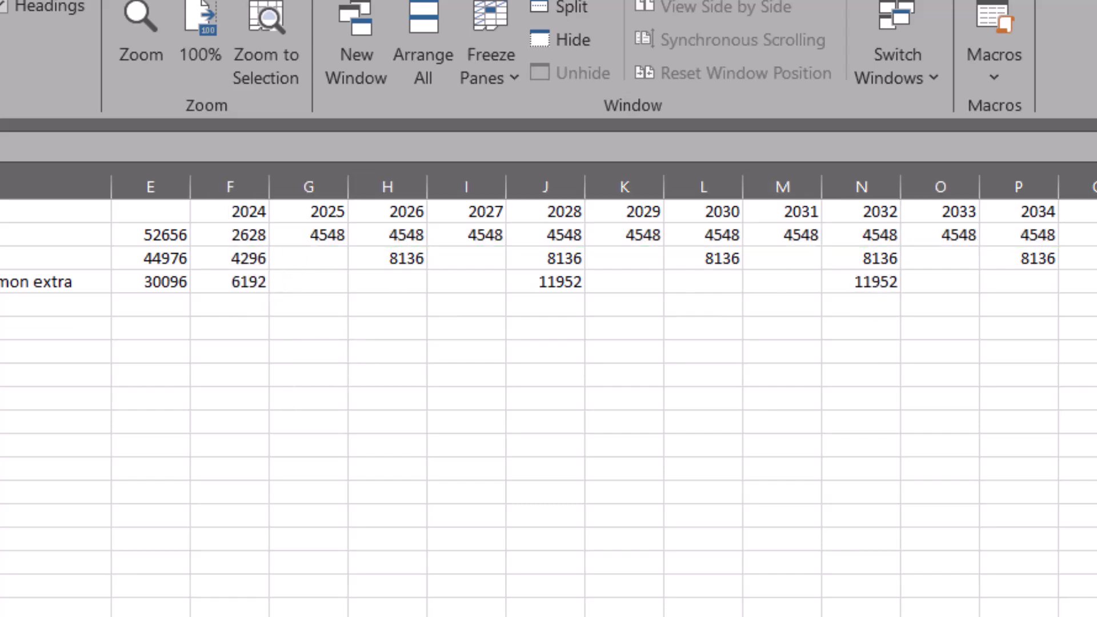
Step: Show the worksheet's formulas and arrange the widened Excel window above the hosting order's plan details
left_click(166, 379)
key("ctrl+grave")
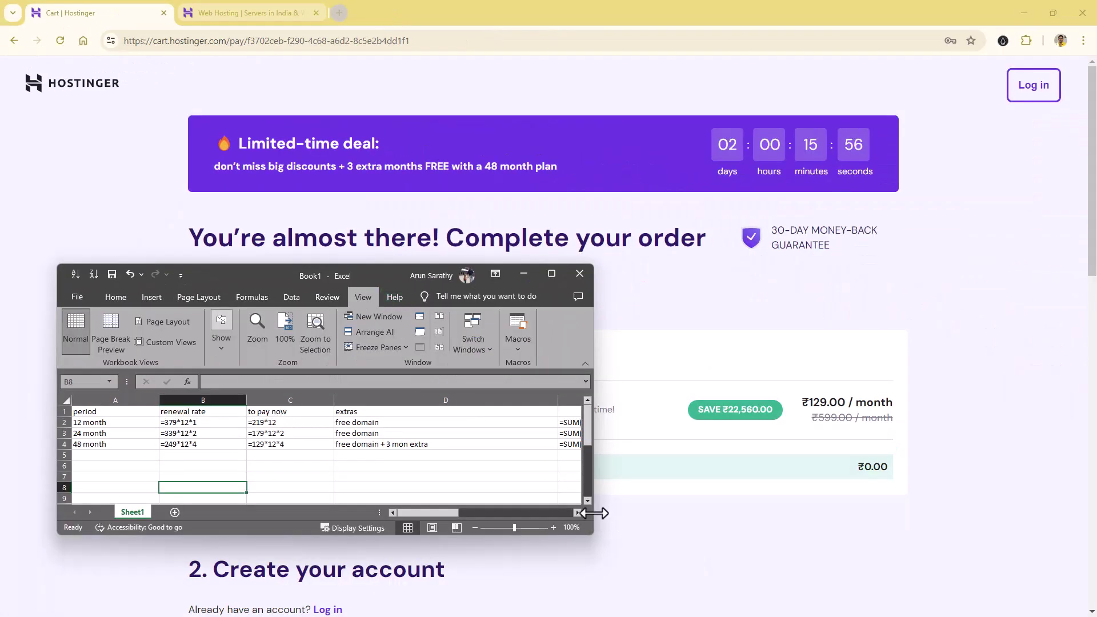
left_click_drag(594, 512, 894, 516)
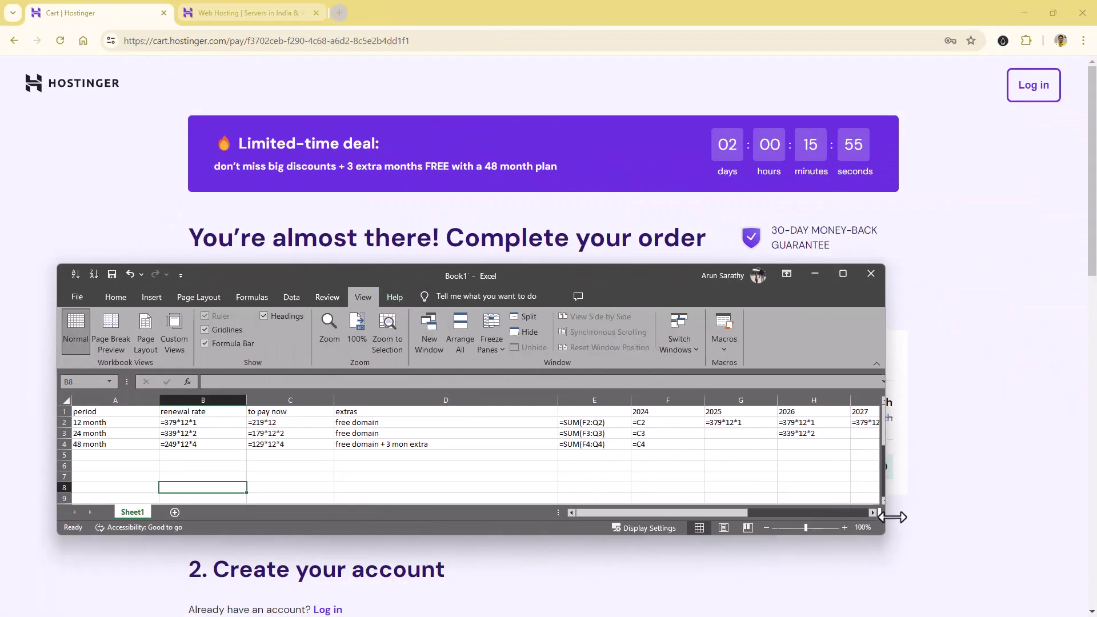
left_click_drag(624, 276, 625, 60)
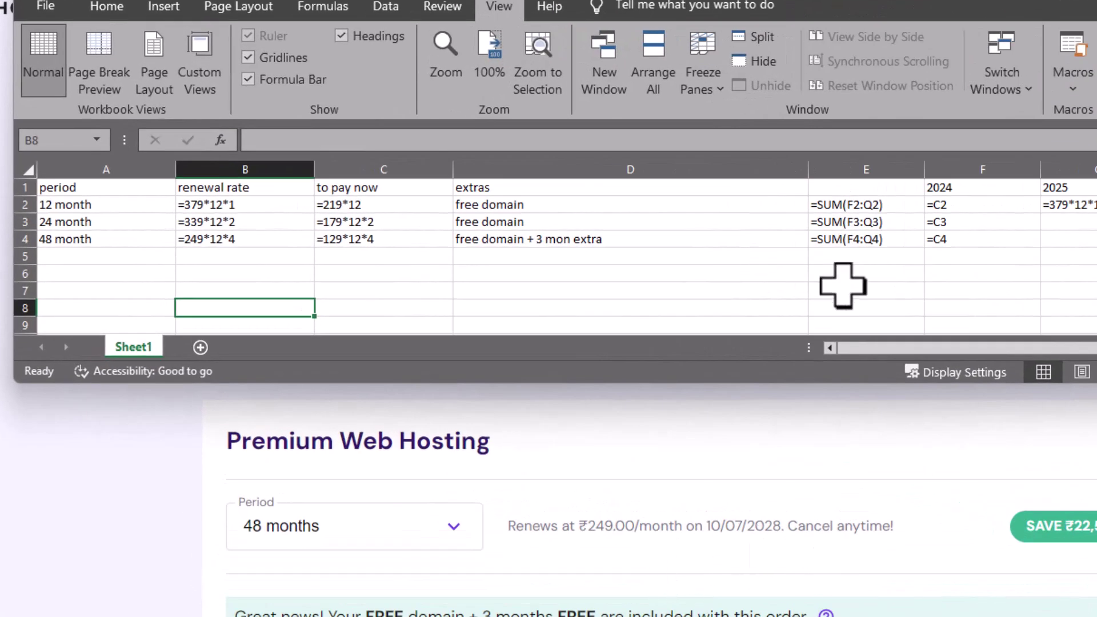
left_click_drag(903, 351, 1046, 269)
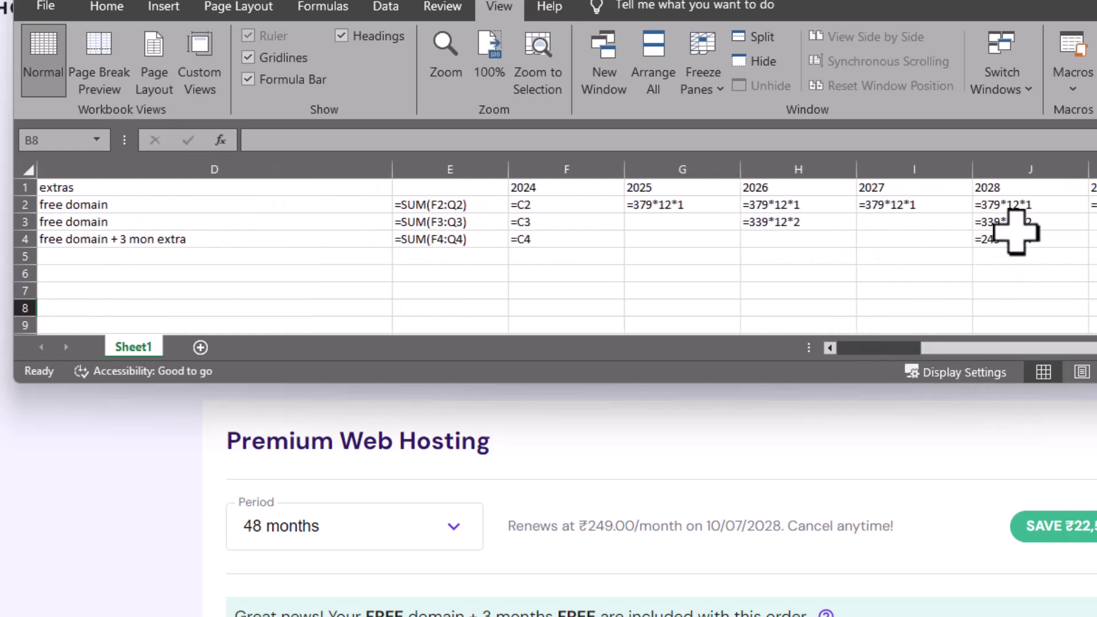
left_click_drag(977, 348, 629, 372)
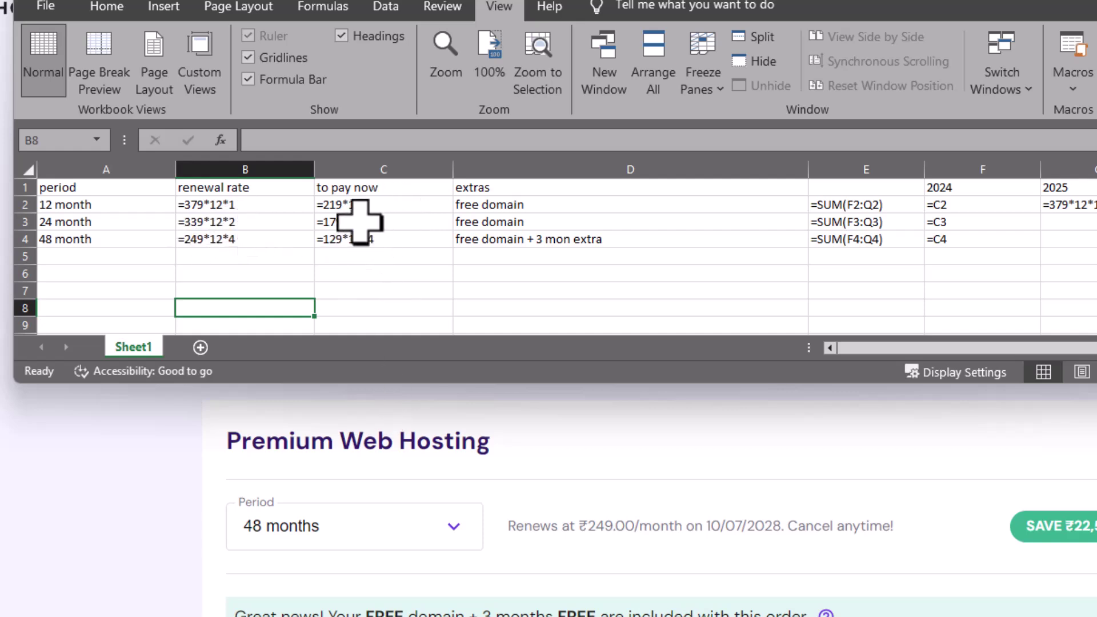
Step: View the hosting order's prices and renewal rates for the 24-month and 12-month periods
left_click(451, 526)
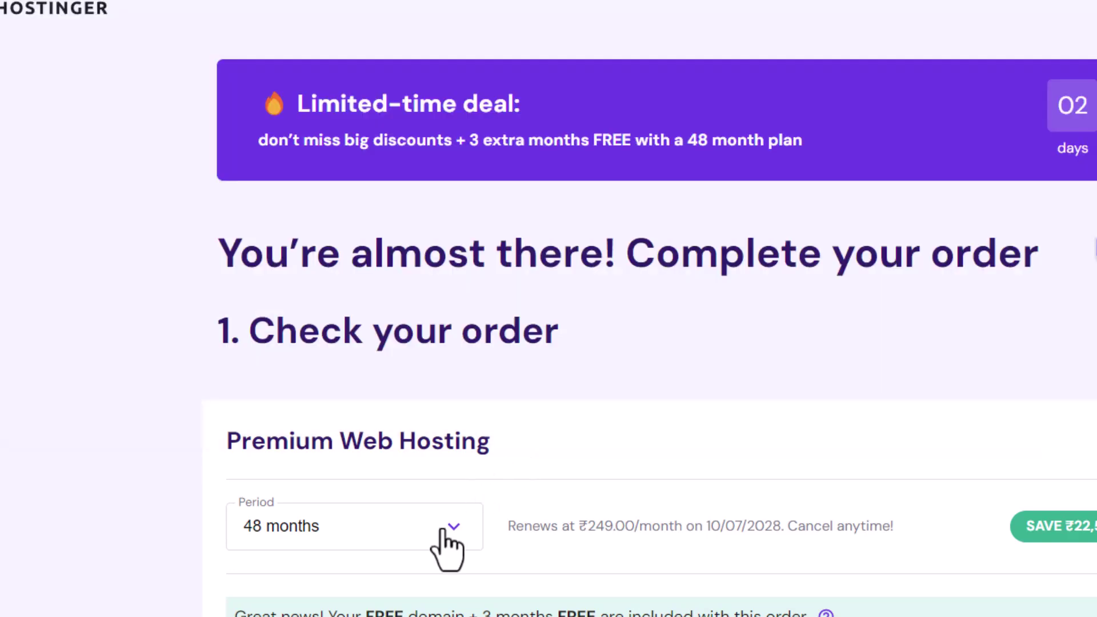
left_click(226, 500)
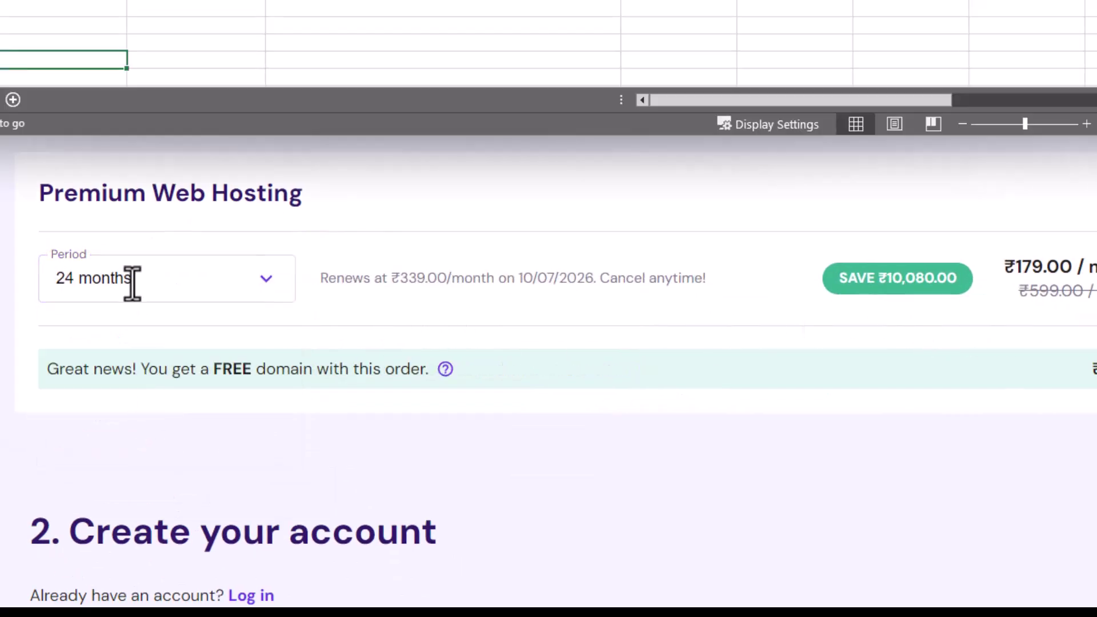
left_click(132, 277)
left_click(111, 401)
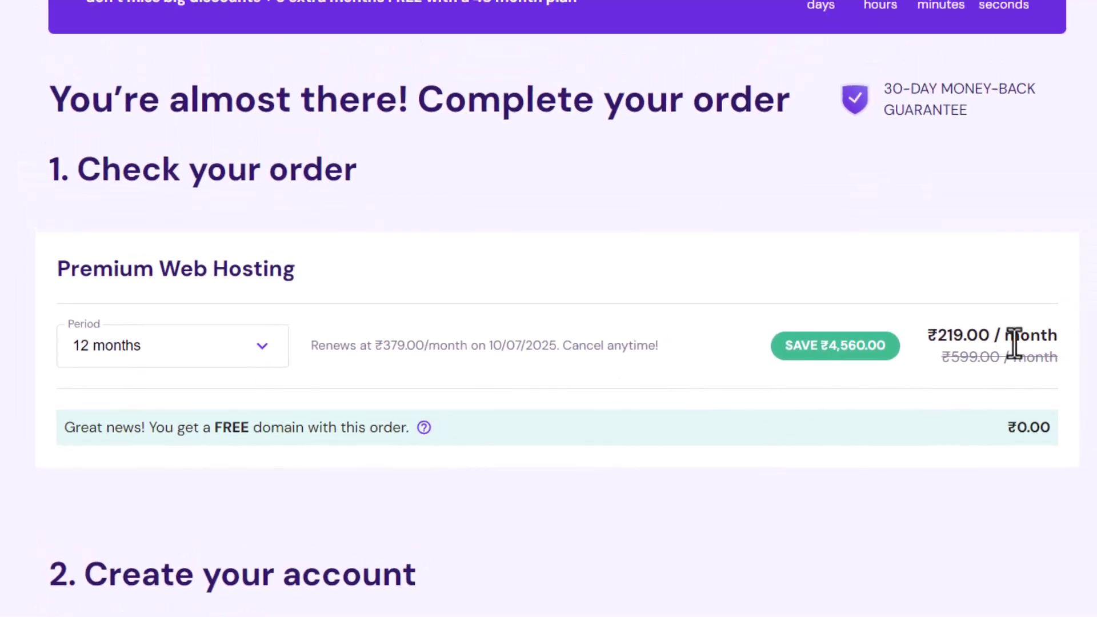
Step: Switch back to Excel, hide the formulas and check each plan's 2024 payment in F2:F4
key("alt+Tab")
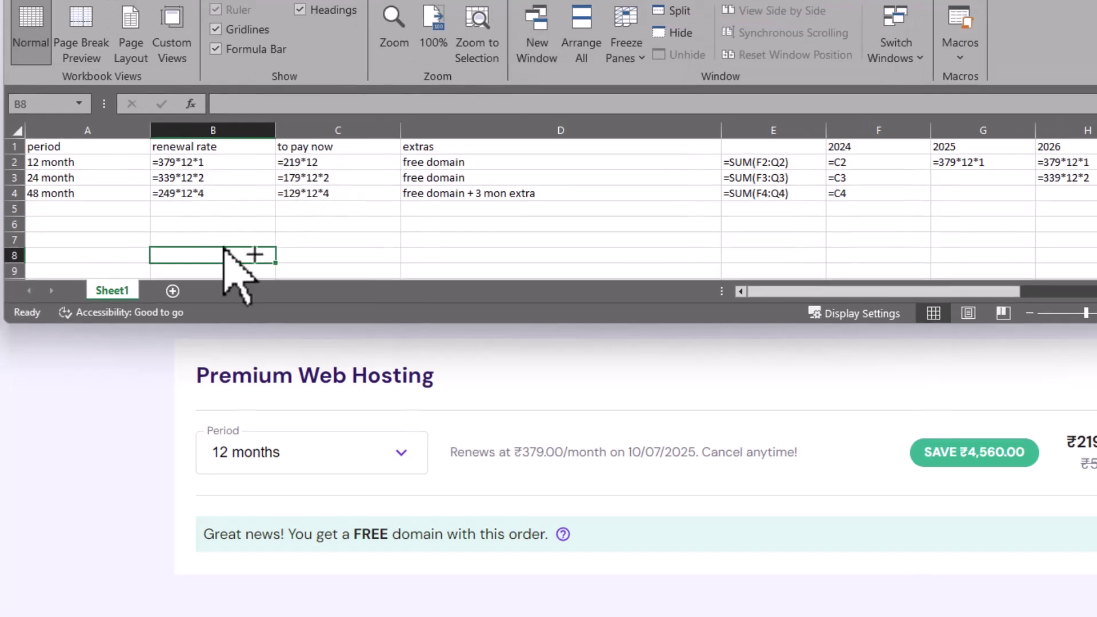
key("ctrl+grave")
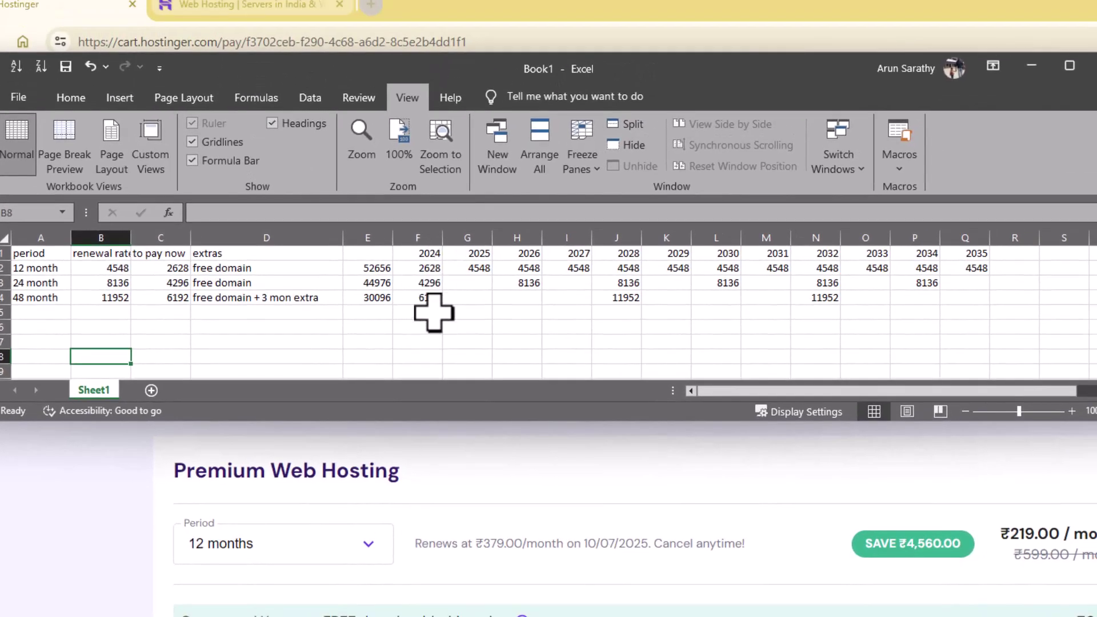
left_click(426, 267)
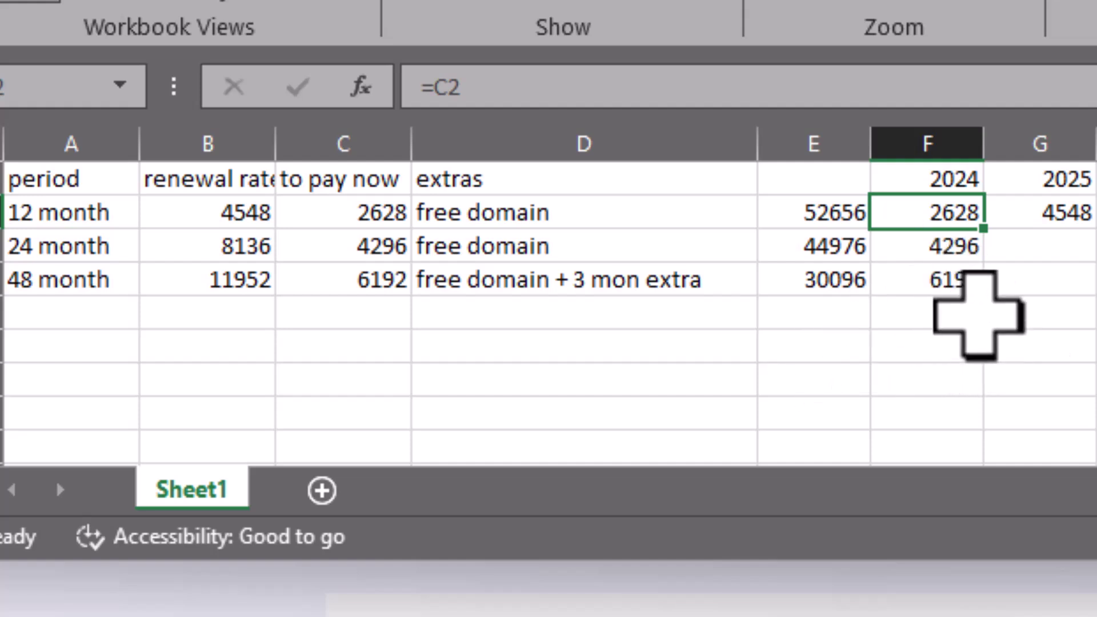
left_click(908, 246)
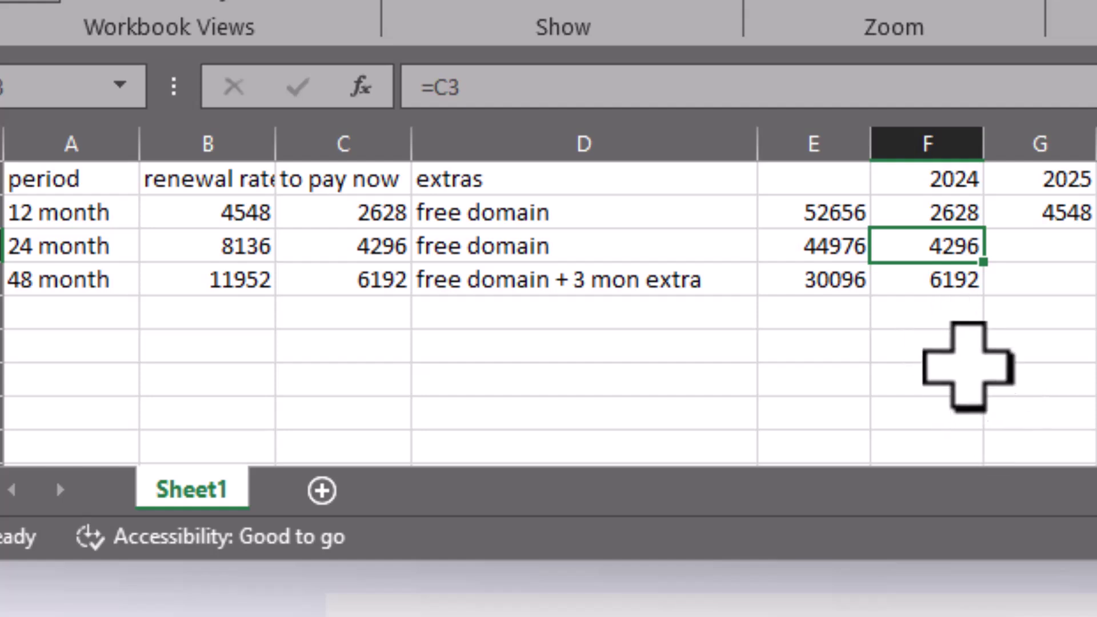
left_click(938, 277)
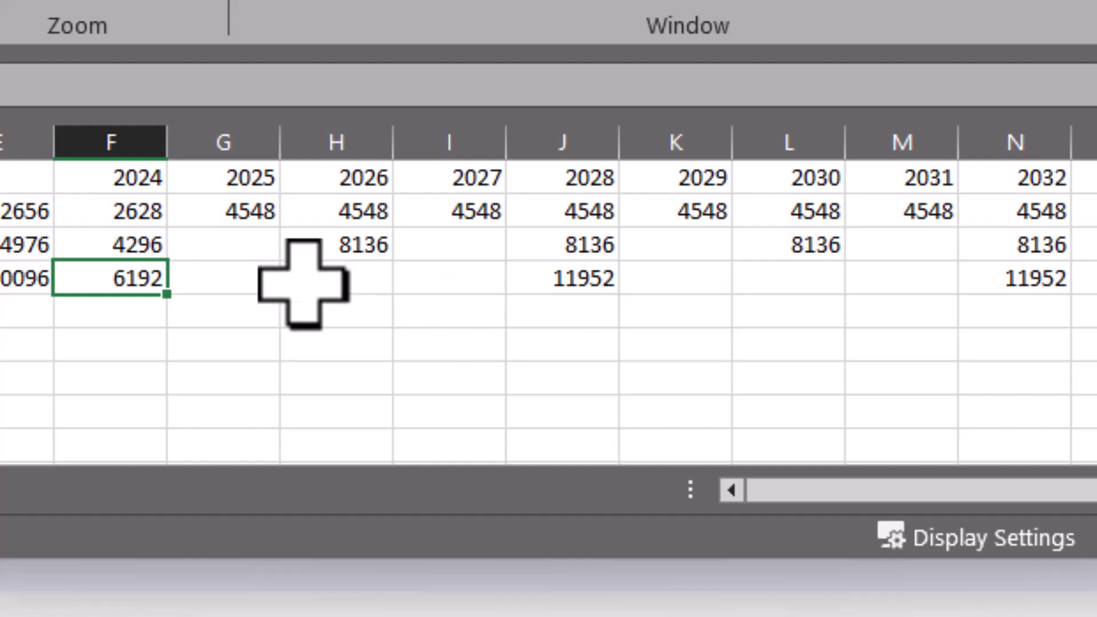
Step: Compare the 48-month and 24-month plans' payments from 2024 to 2035, checking the 48-month total in E4 and the year headings
left_click_drag(131, 278, 1096, 265)
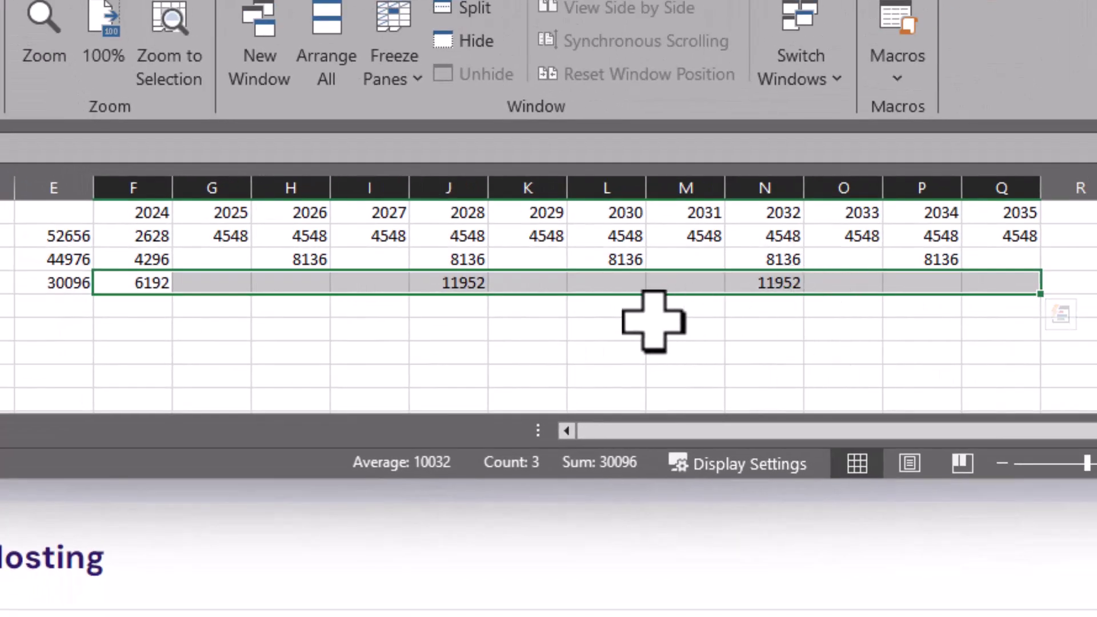
left_click_drag(137, 214, 1004, 204)
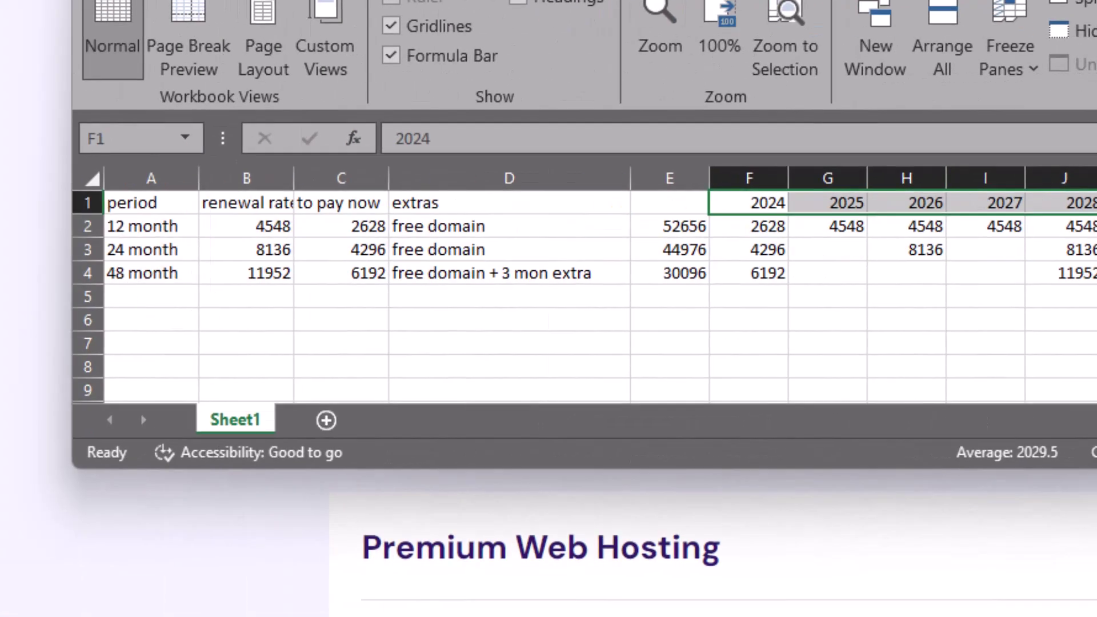
left_click(697, 274)
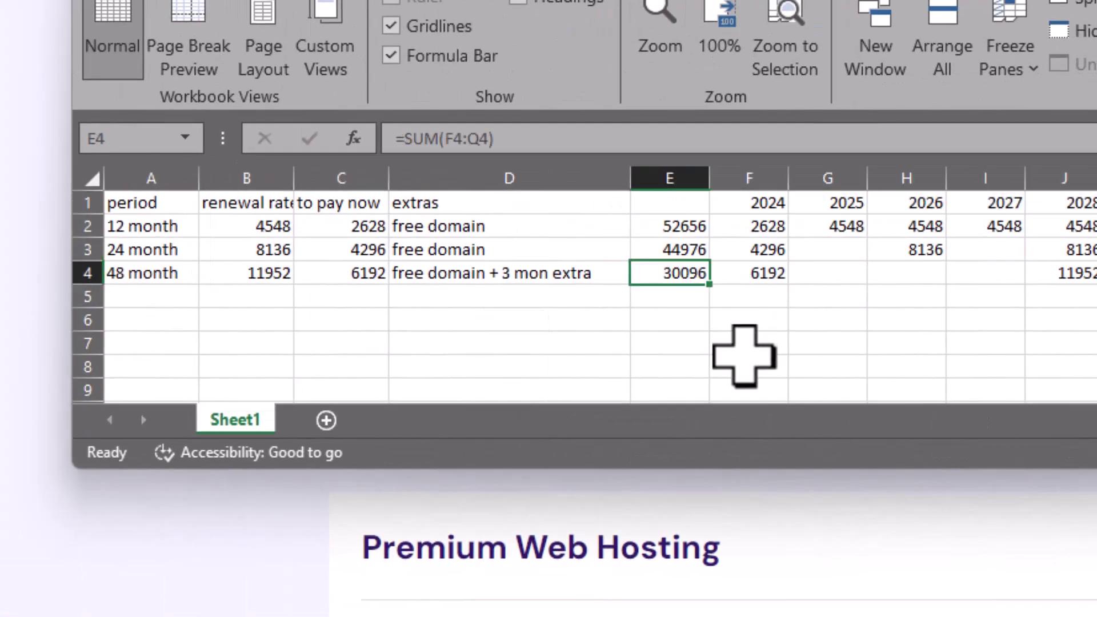
left_click_drag(762, 245, 1096, 252)
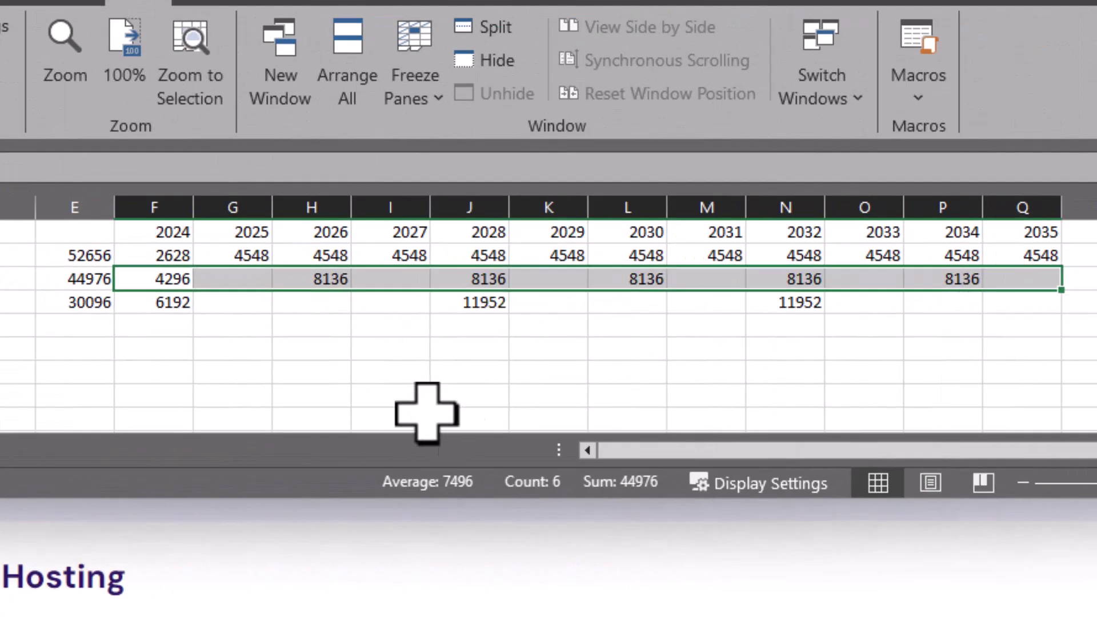
left_click(94, 301)
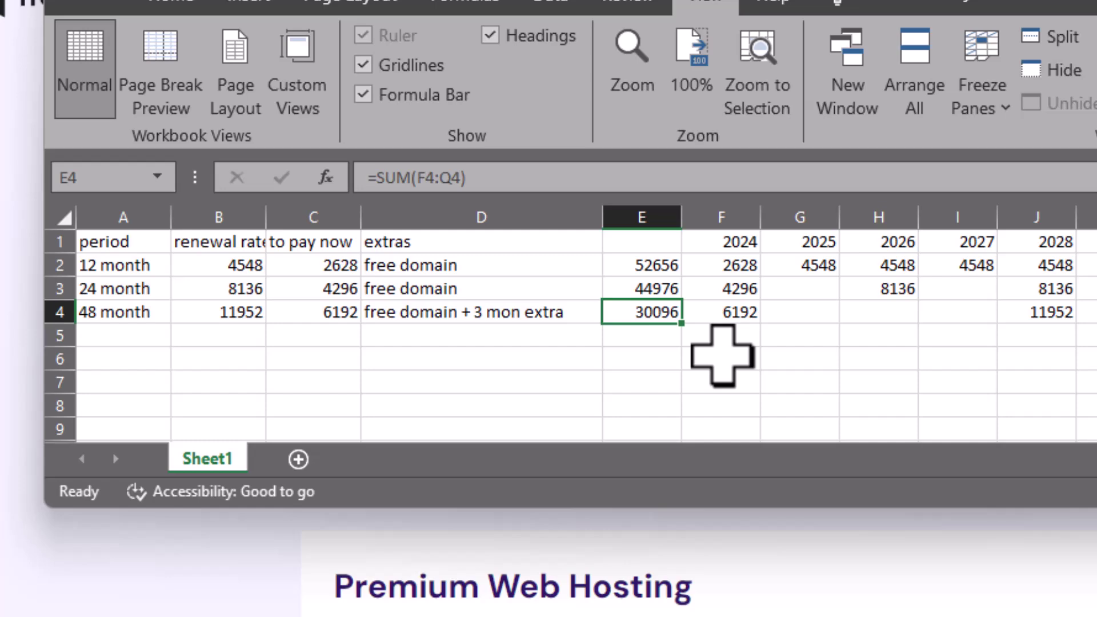
left_click_drag(729, 242, 1094, 238)
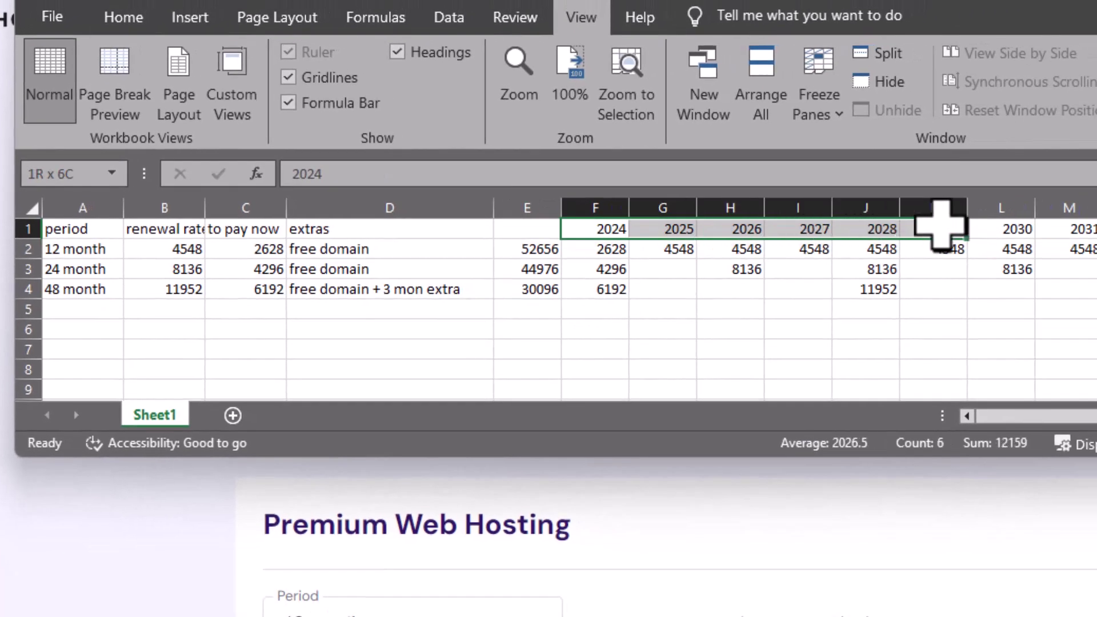
left_click_drag(940, 226, 940, 227)
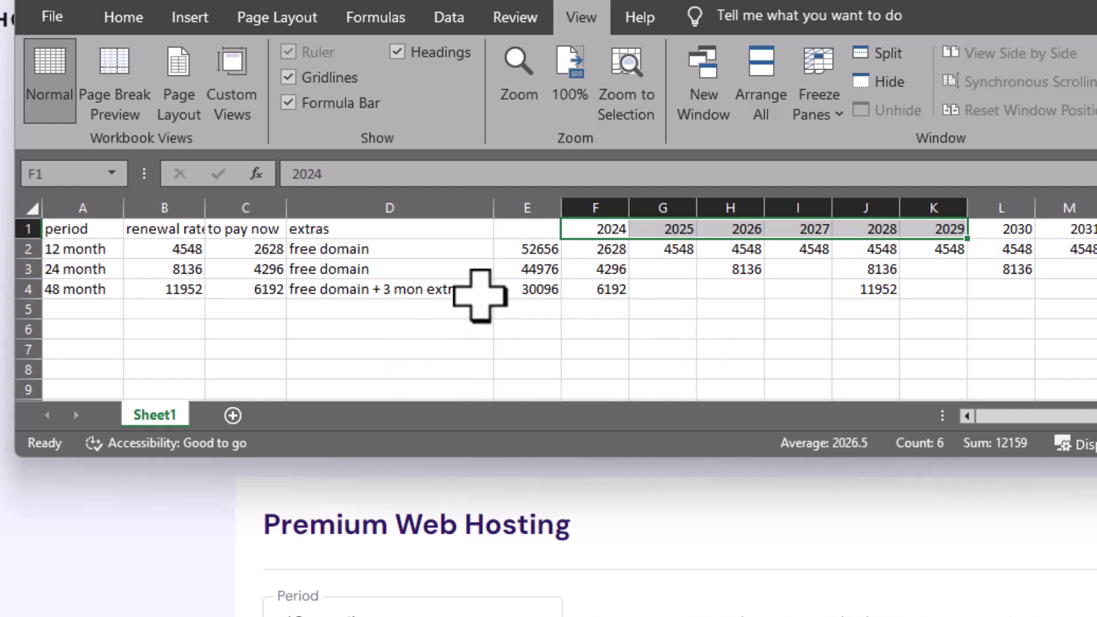
Step: Compare the 12-month and 24-month plans' summed payments for 2024 to 2027 with the 48-month plan's upfront payment
left_click(620, 253)
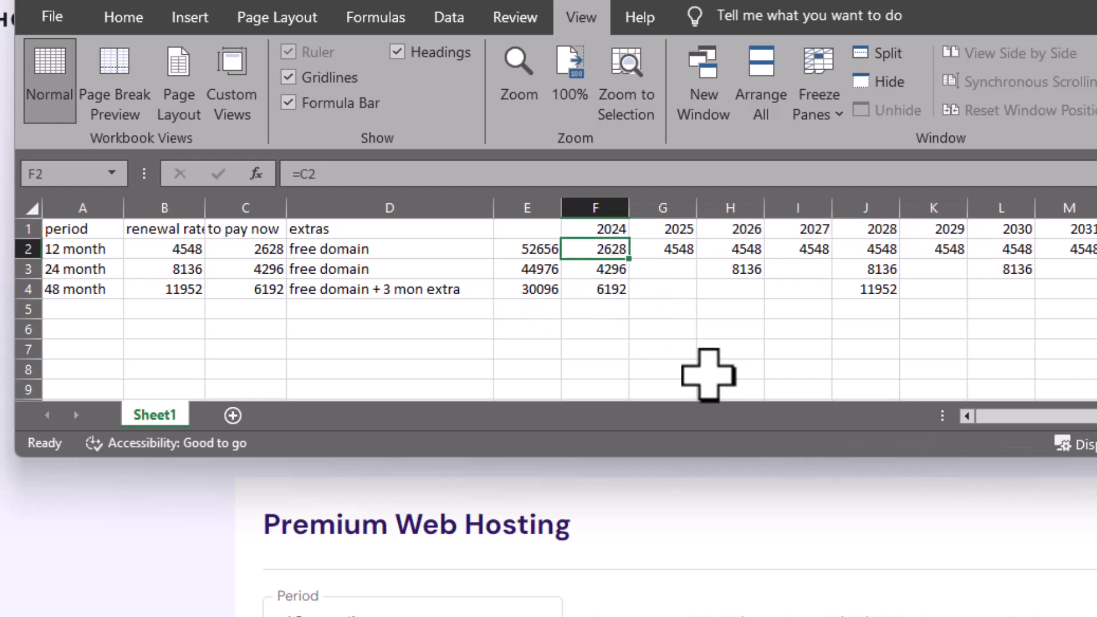
left_click_drag(623, 288, 860, 289)
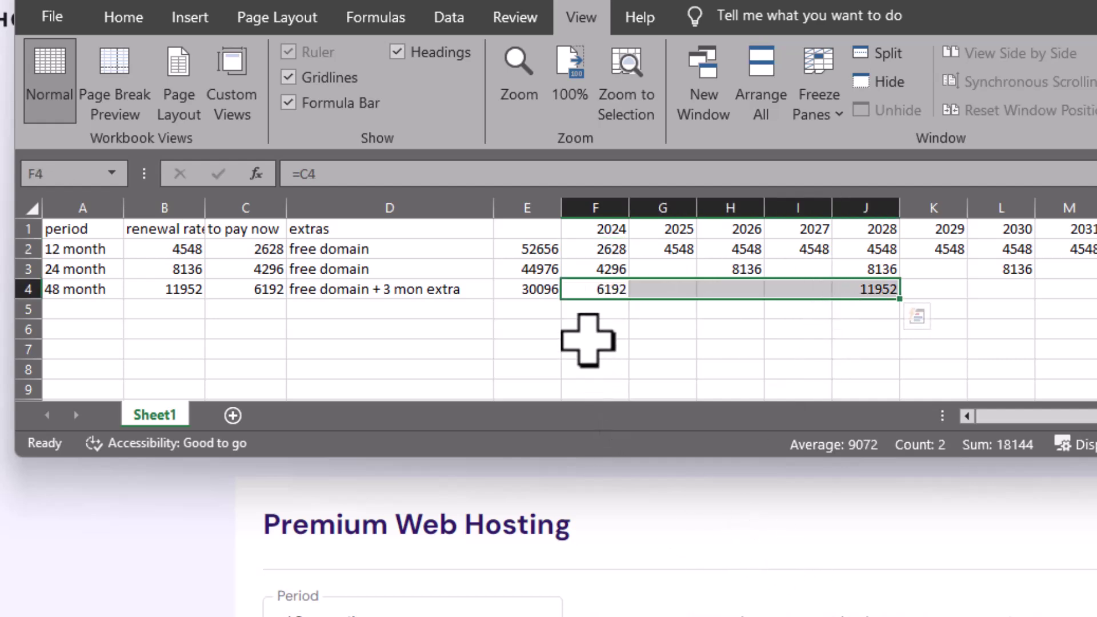
left_click(603, 286)
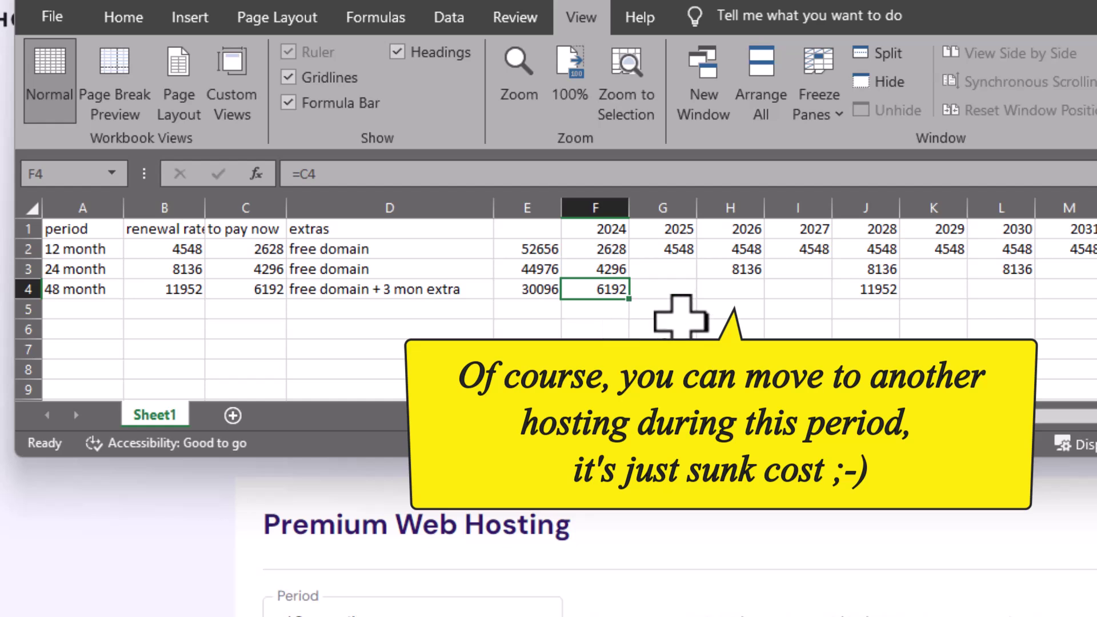
left_click(595, 249)
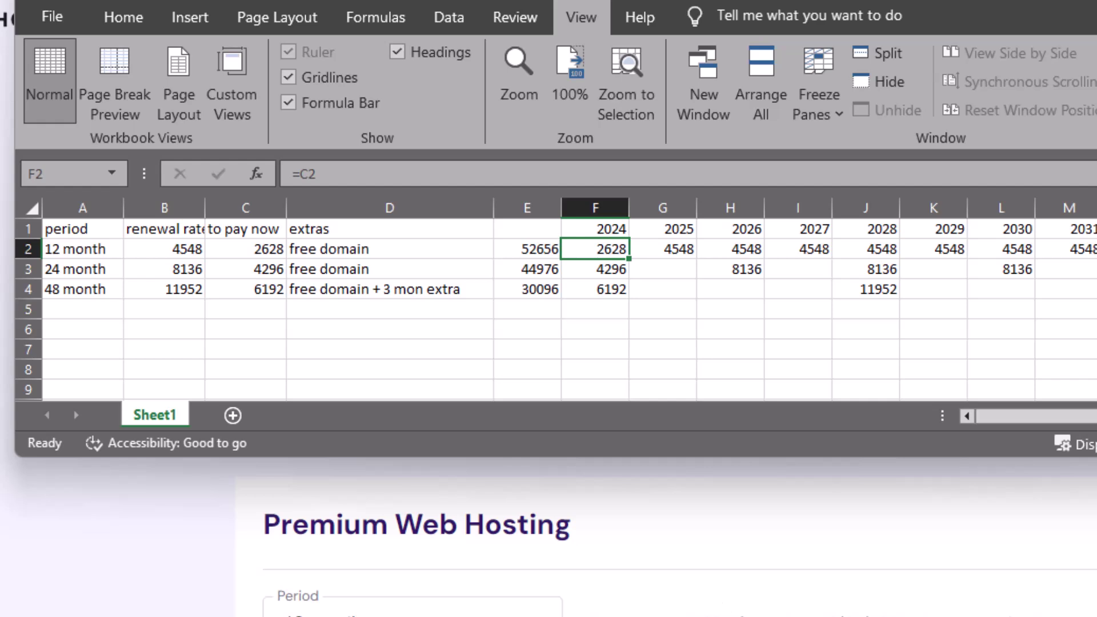
left_click(666, 251)
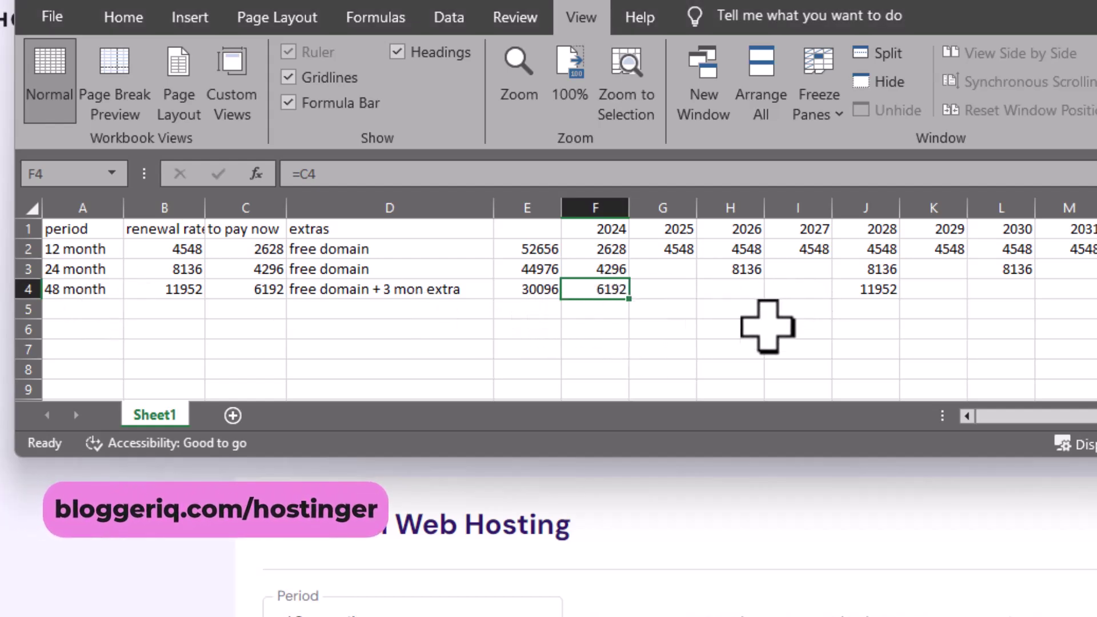
left_click_drag(610, 250, 797, 251)
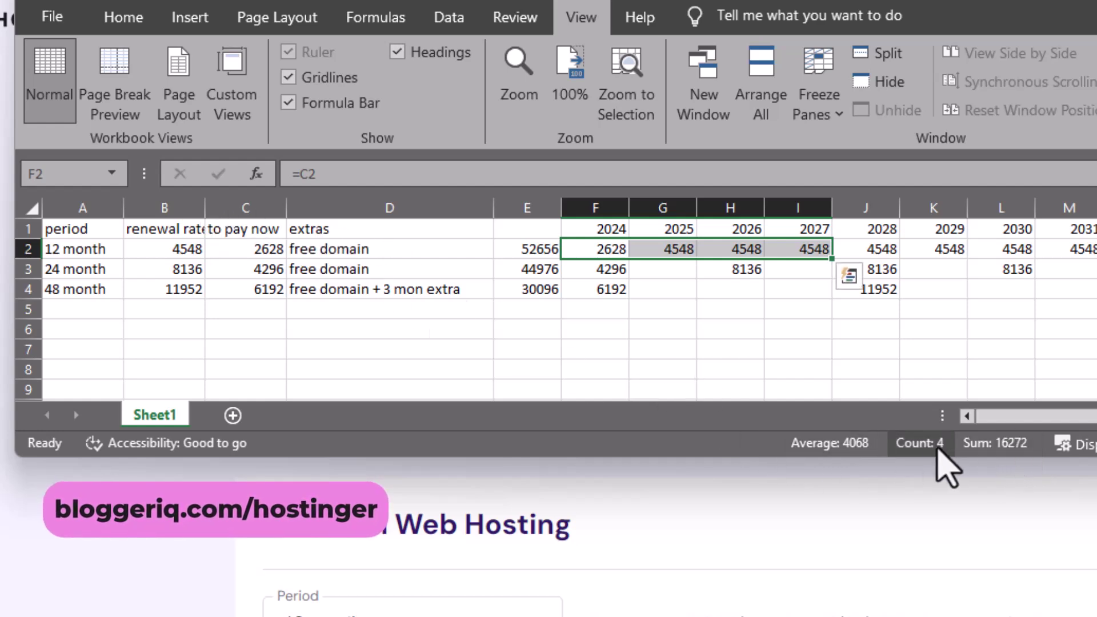
left_click_drag(611, 269, 777, 269)
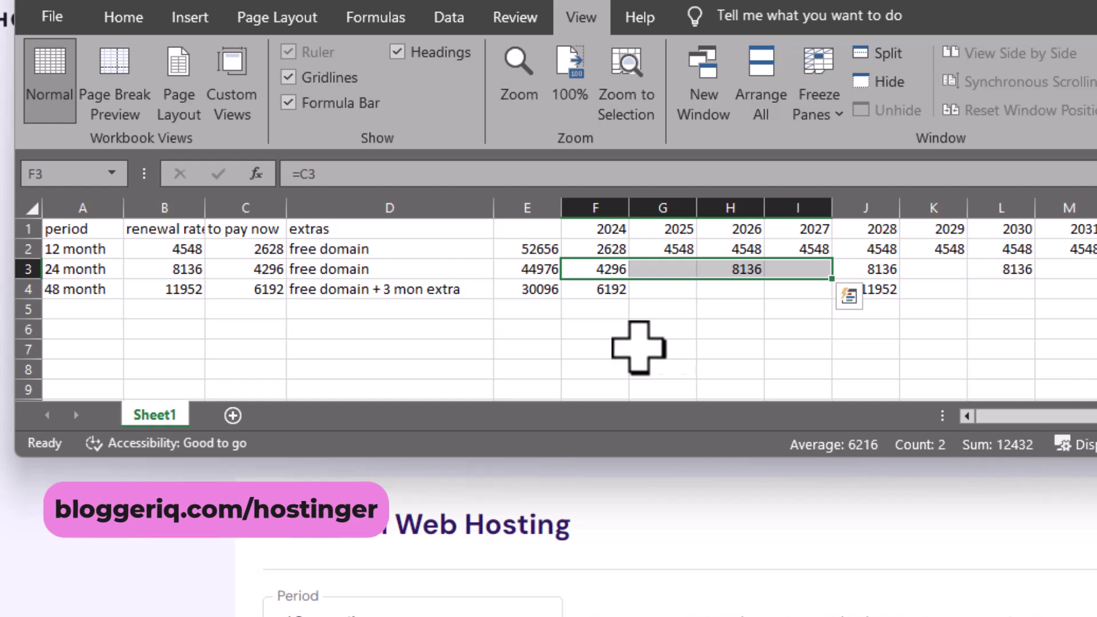
left_click(596, 289)
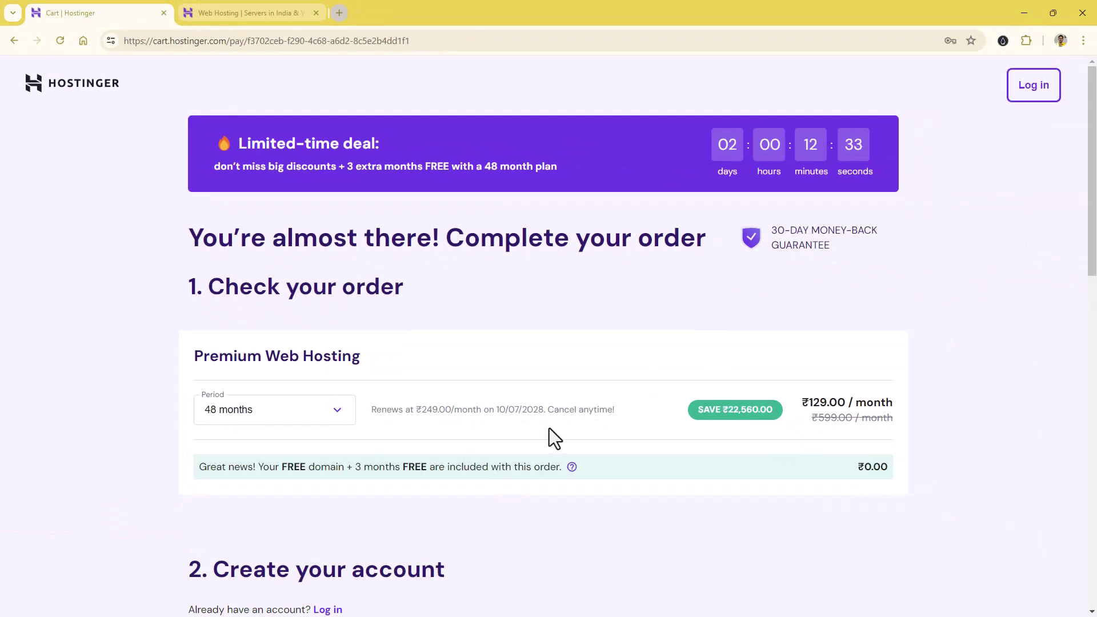
Step: Use UPI as the payment method and apply the coupon code PREMIUM8 to the 48-month hosting order
scroll(379, 367, "down", 5)
left_click(364, 334)
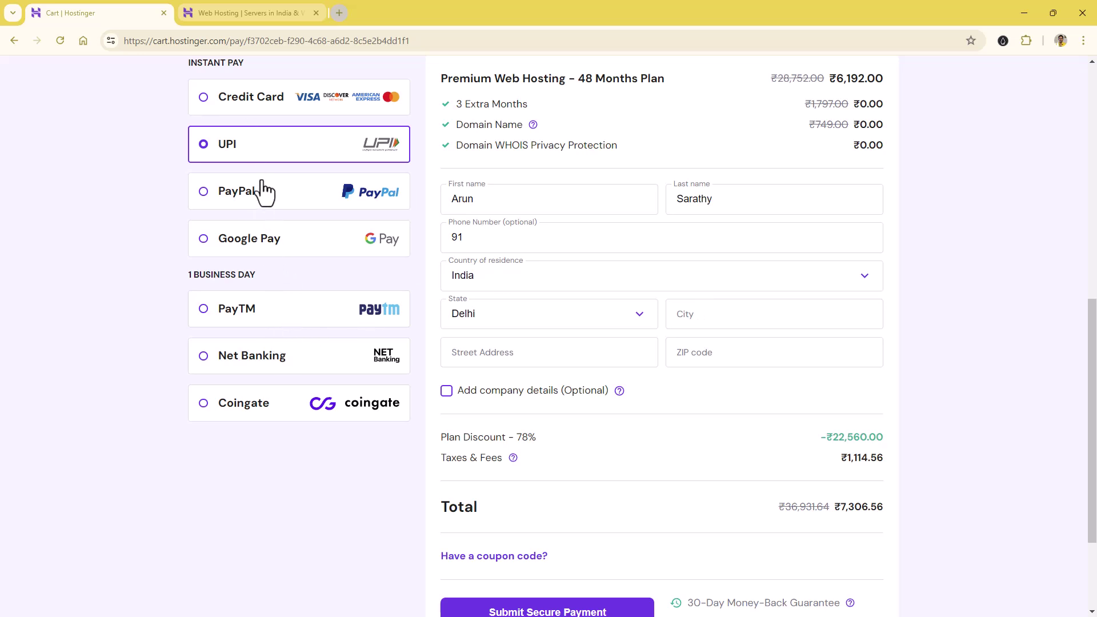
scroll(640, 416, "down", 2)
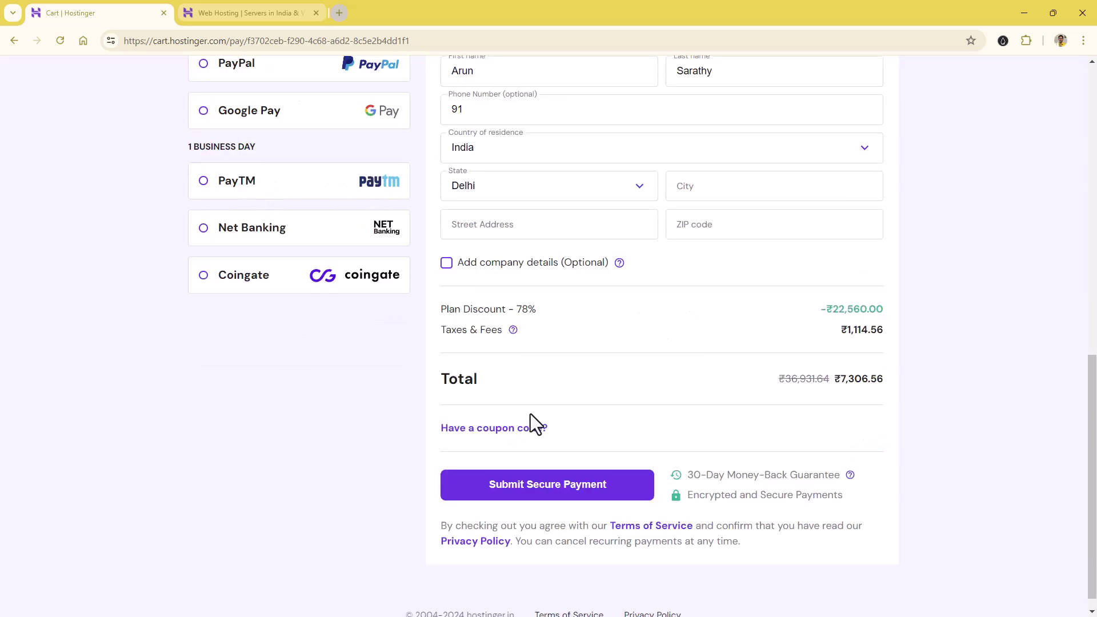
left_click(512, 431)
left_click(538, 464)
type("PREMIUM")
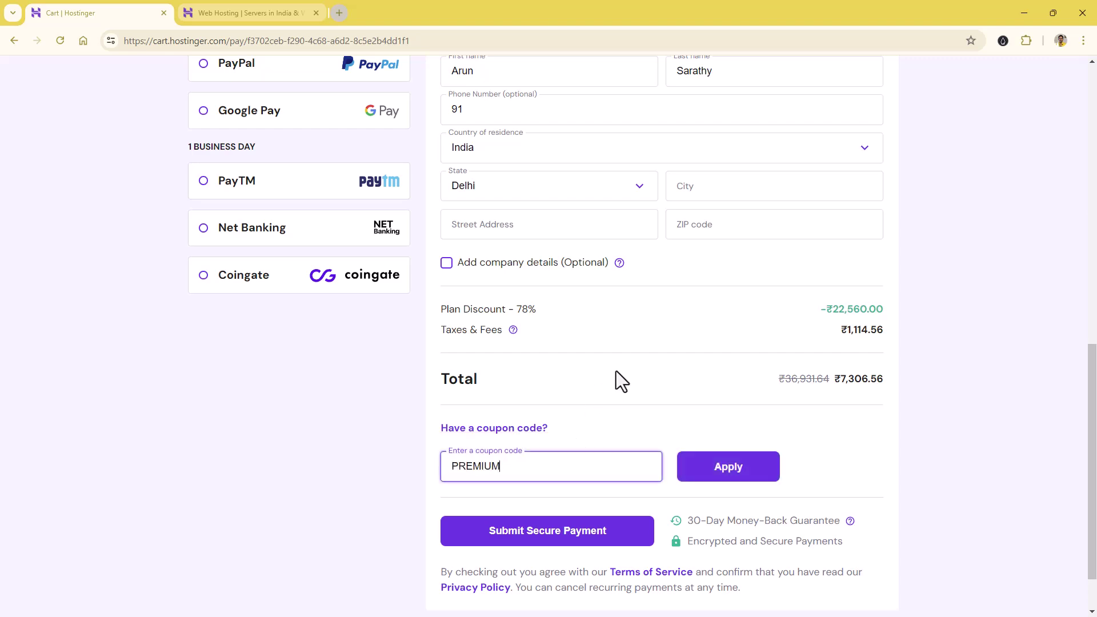
type("8")
left_click(756, 475)
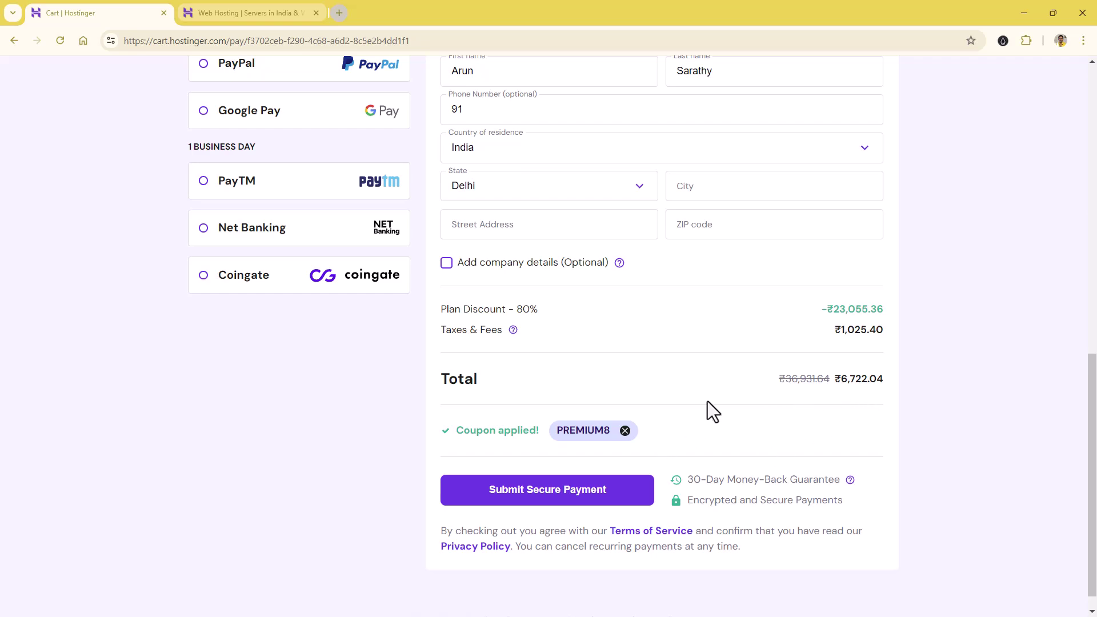
Step: Check the discounted order summary, complete the billing details and submit the secure UPI payment
scroll(624, 406, "up", 8)
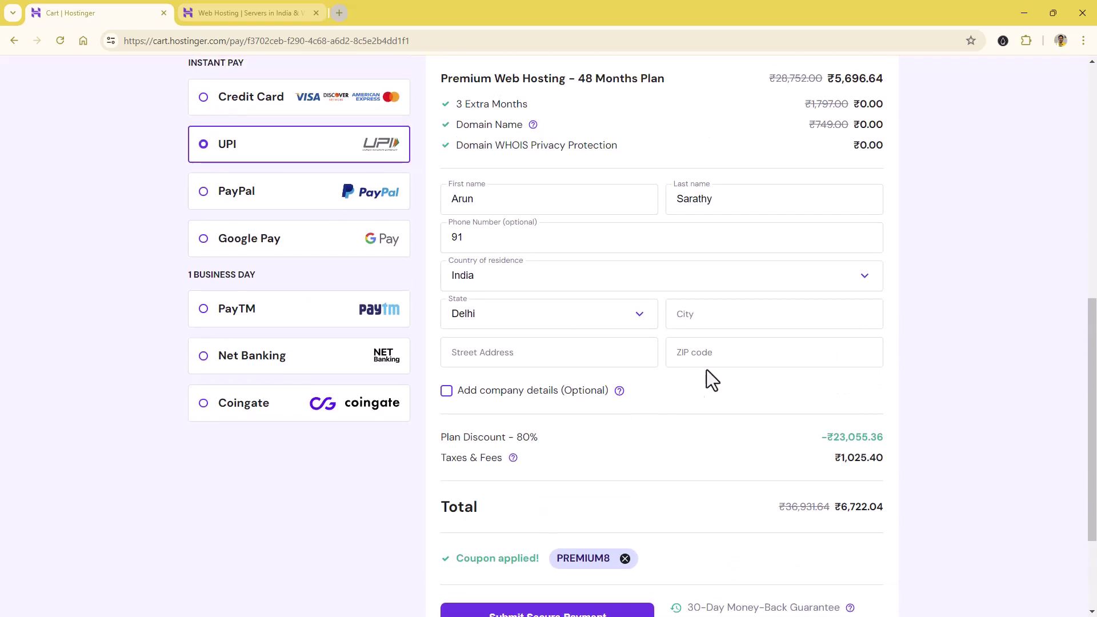
scroll(774, 358, "down", 8)
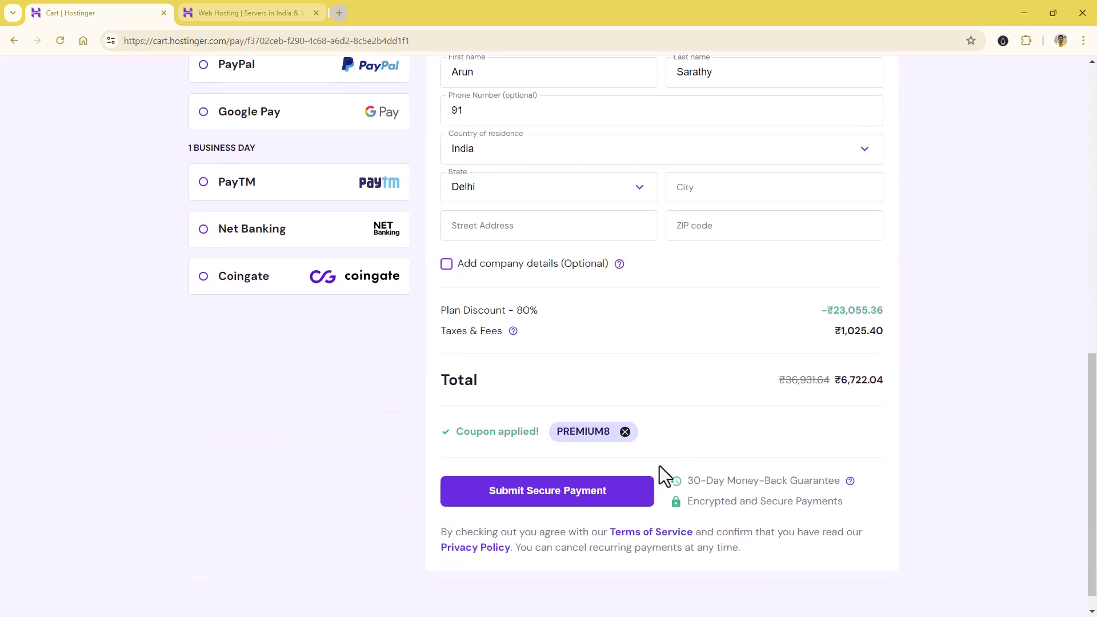
left_click(612, 491)
scroll(651, 429, "up", 3)
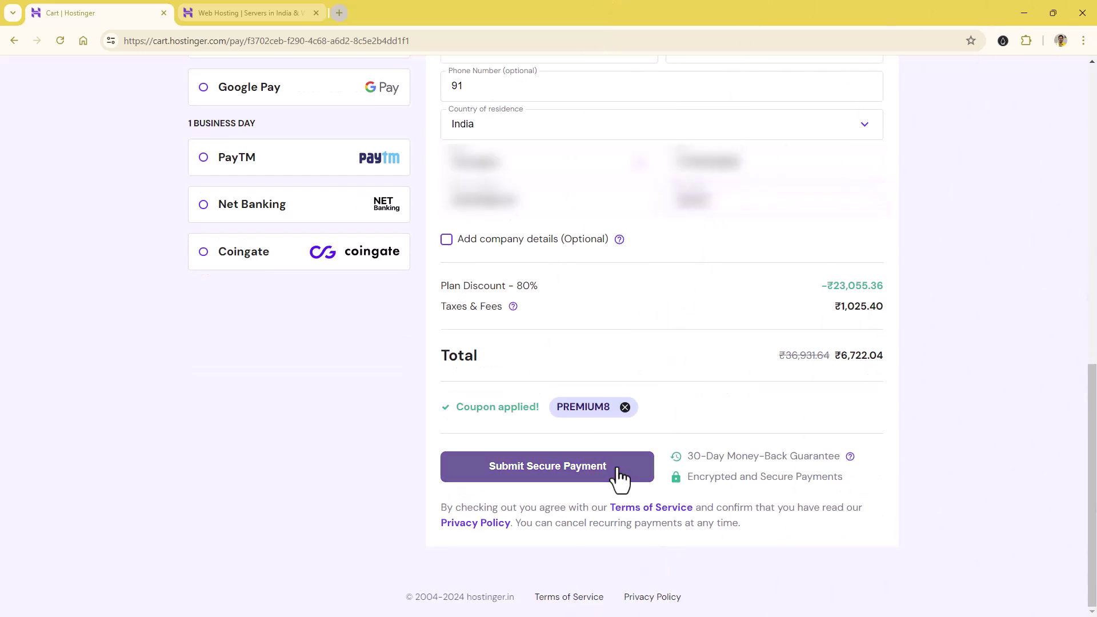
left_click(622, 476)
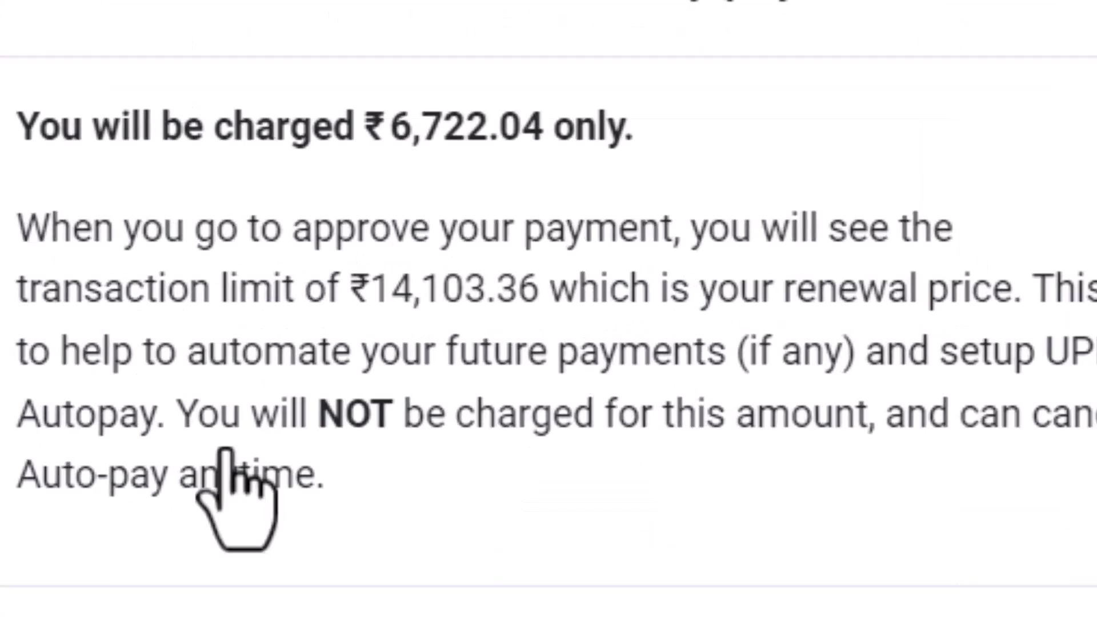
left_click(542, 437)
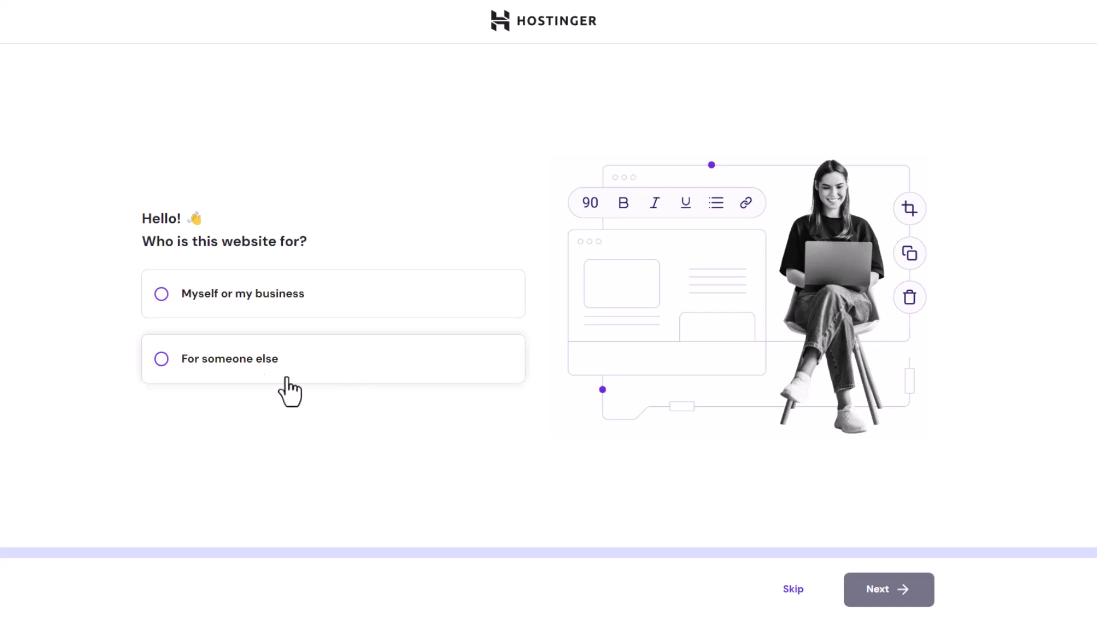
Step: Set the website as being for "Myself or my business" and choose to create a new website
left_click(289, 303)
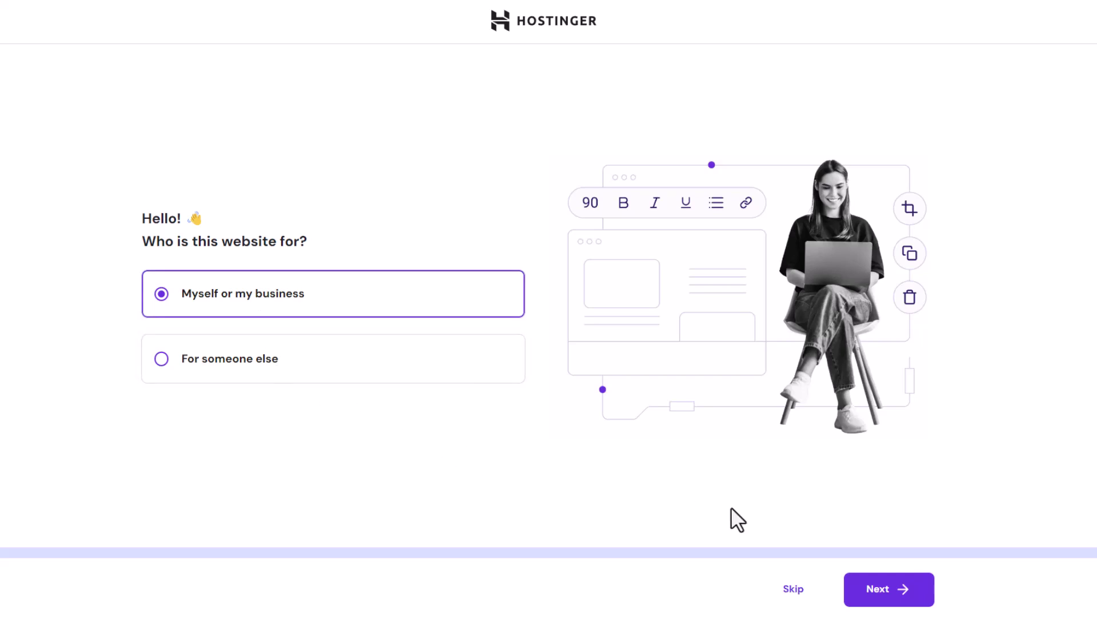
left_click(873, 592)
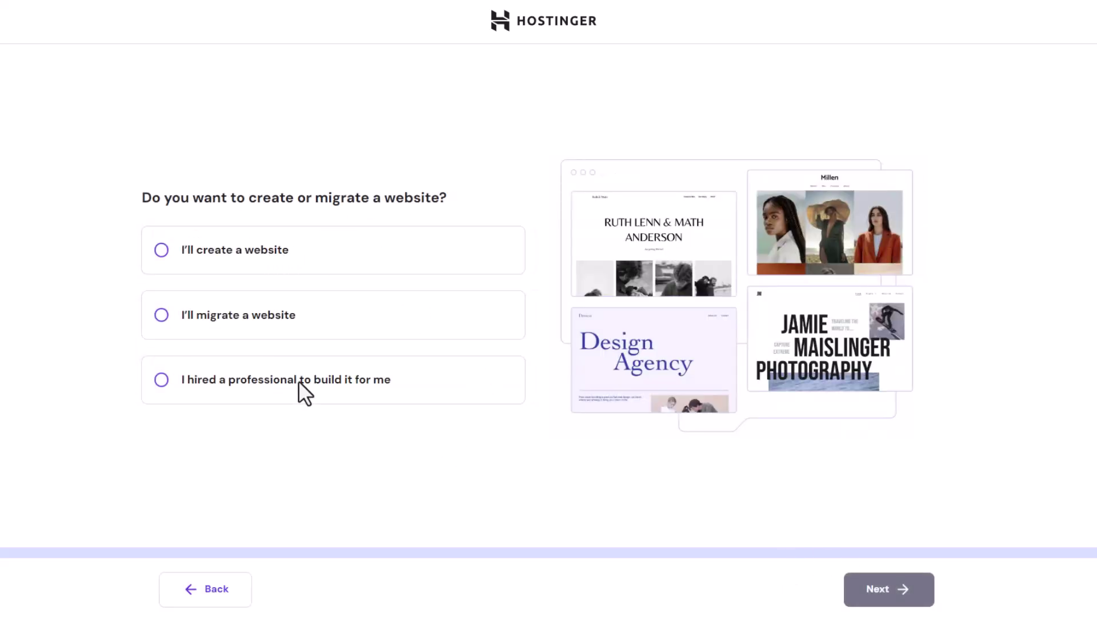
left_click(213, 252)
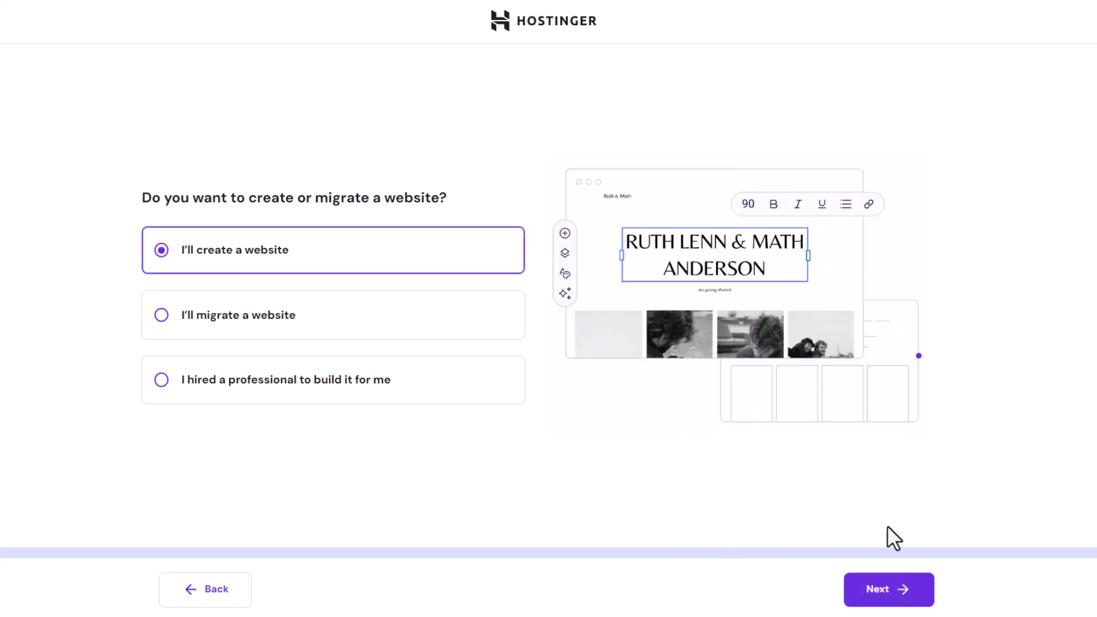
left_click(890, 599)
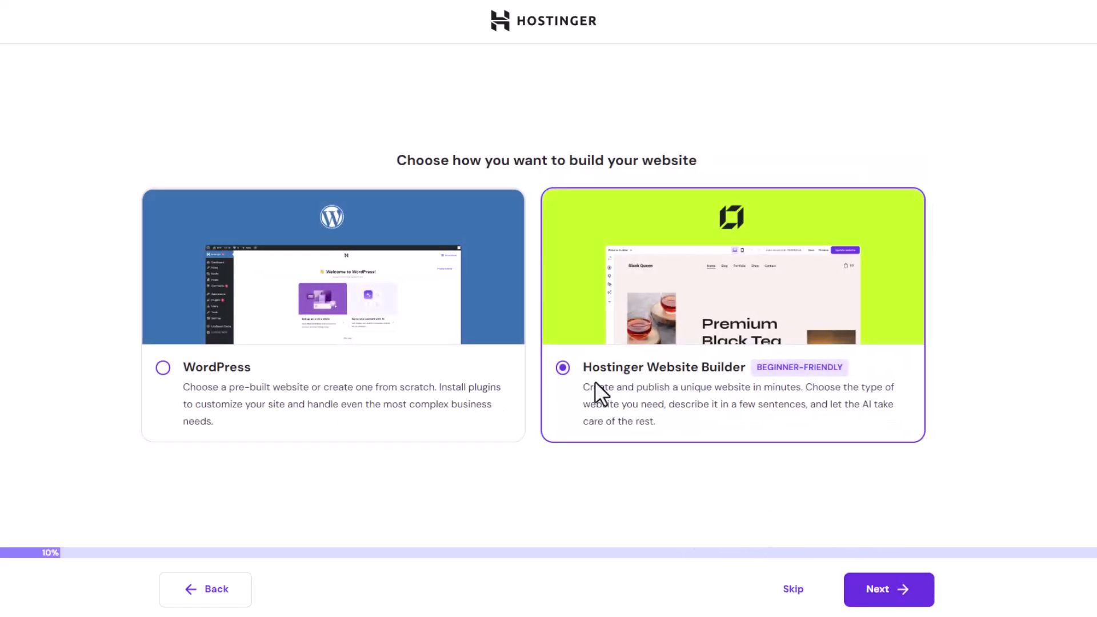
Step: Choose WordPress for building the website and submit the WordPress account's login details
left_click(186, 377)
left_click(899, 600)
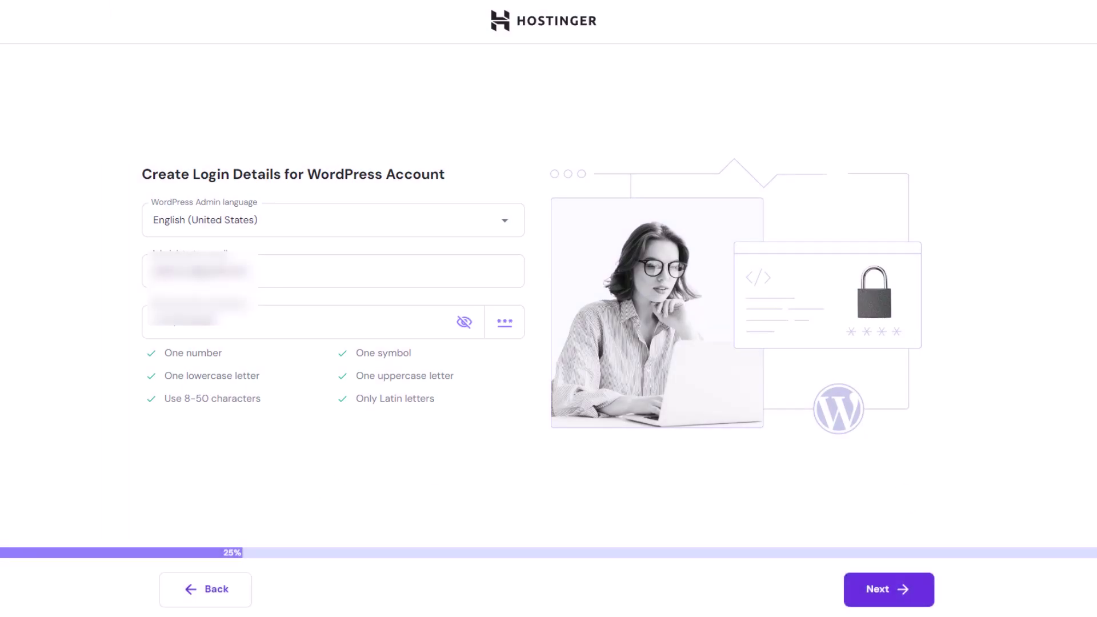
left_click(878, 599)
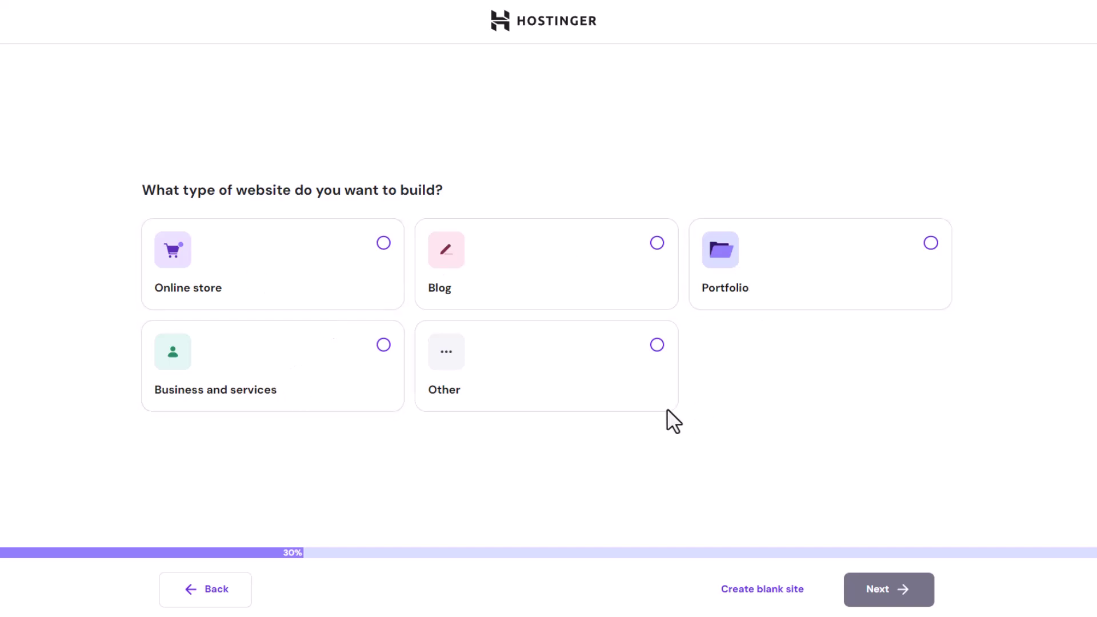
Step: Set the website type to Business and services and choose the GeneratePress theme
left_click(380, 347)
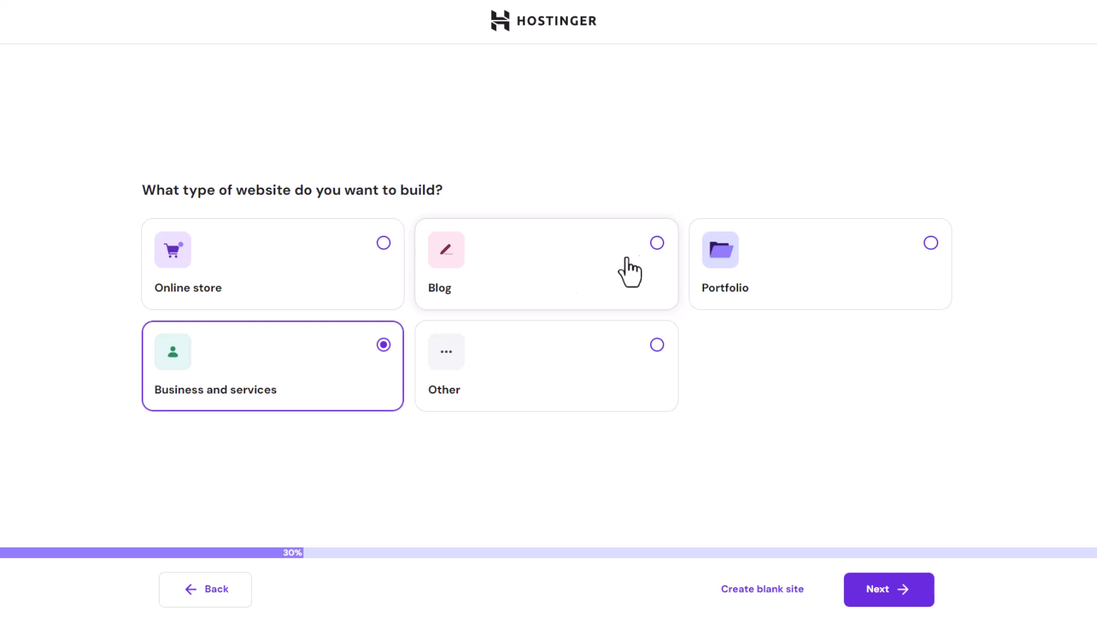
left_click(880, 594)
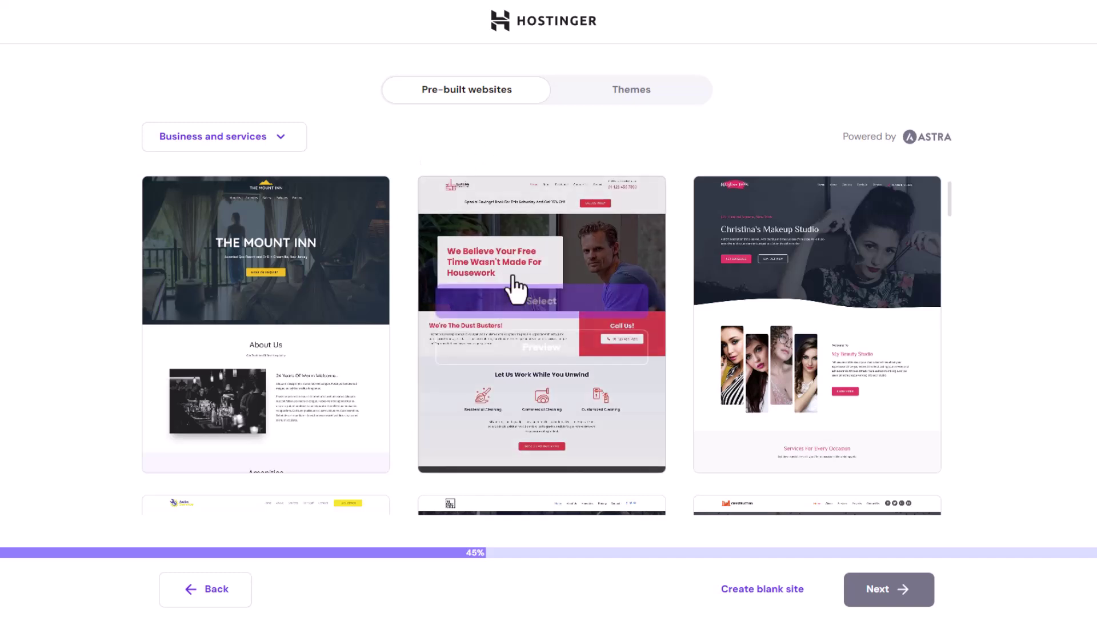
left_click(637, 95)
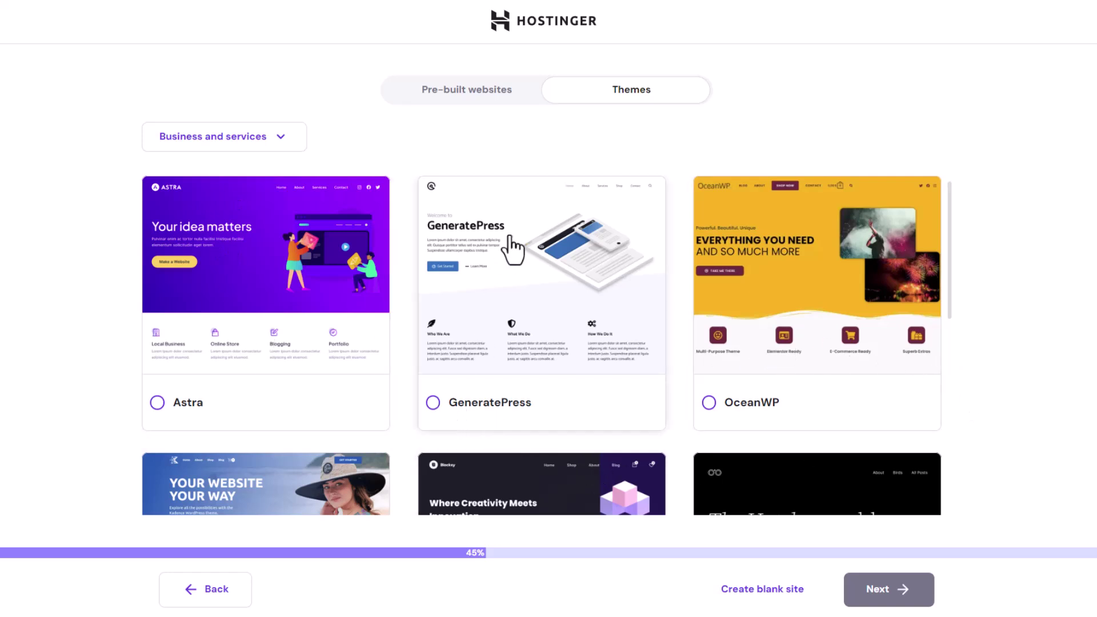
left_click(436, 405)
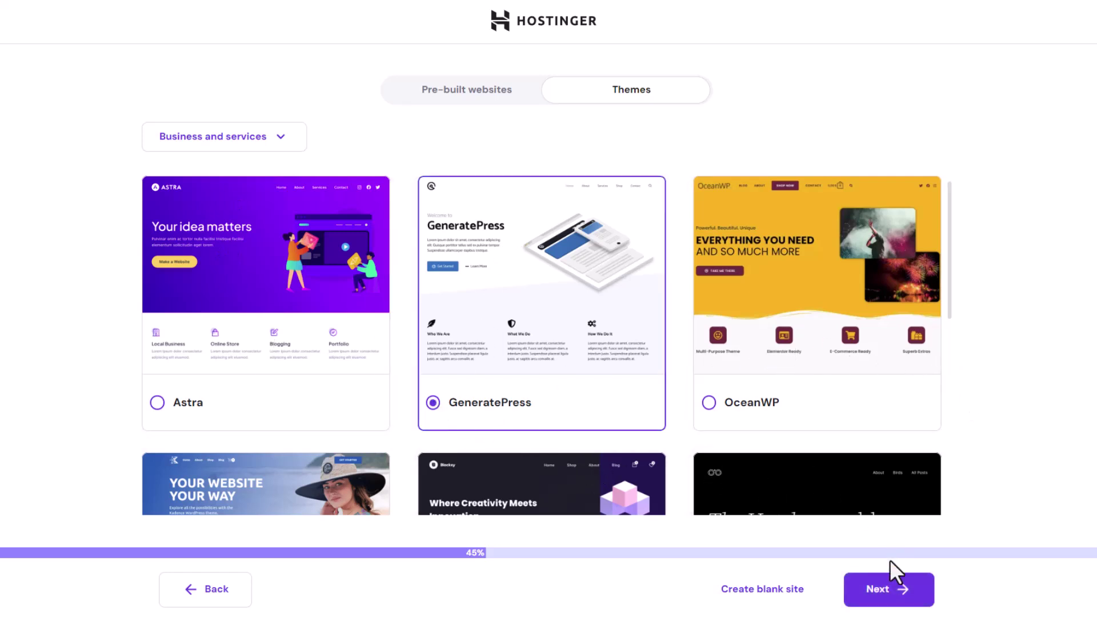
left_click(885, 592)
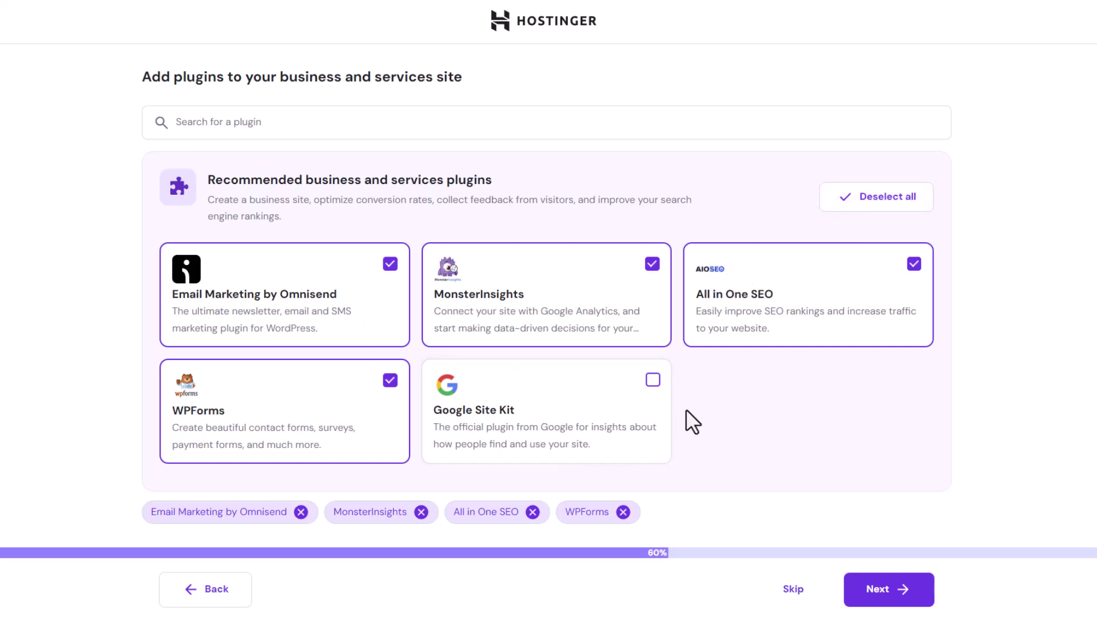
Step: Deselect all recommended plugins, skip adding any, and claim chiefruckusofficer.com as the website's domain name
left_click(845, 204)
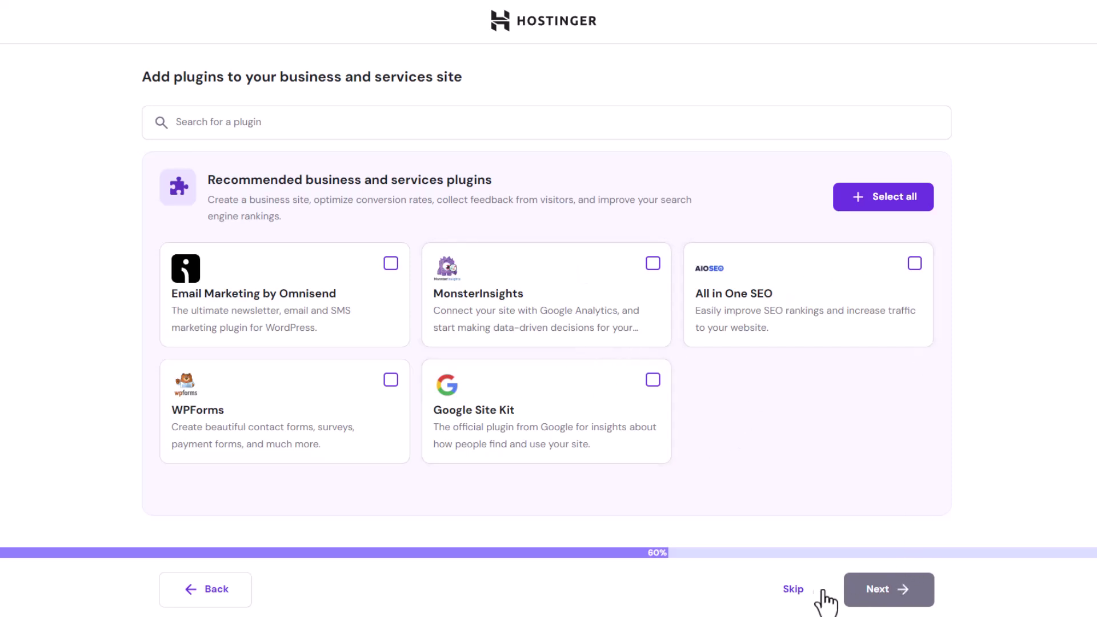
left_click(792, 593)
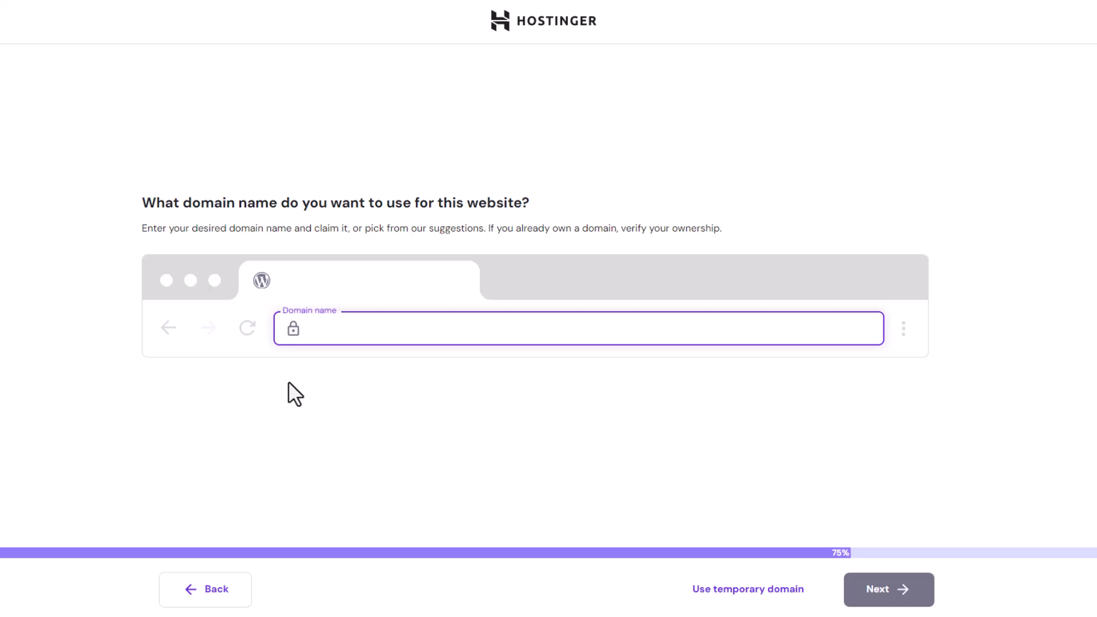
type("chiefruckusofficer.com")
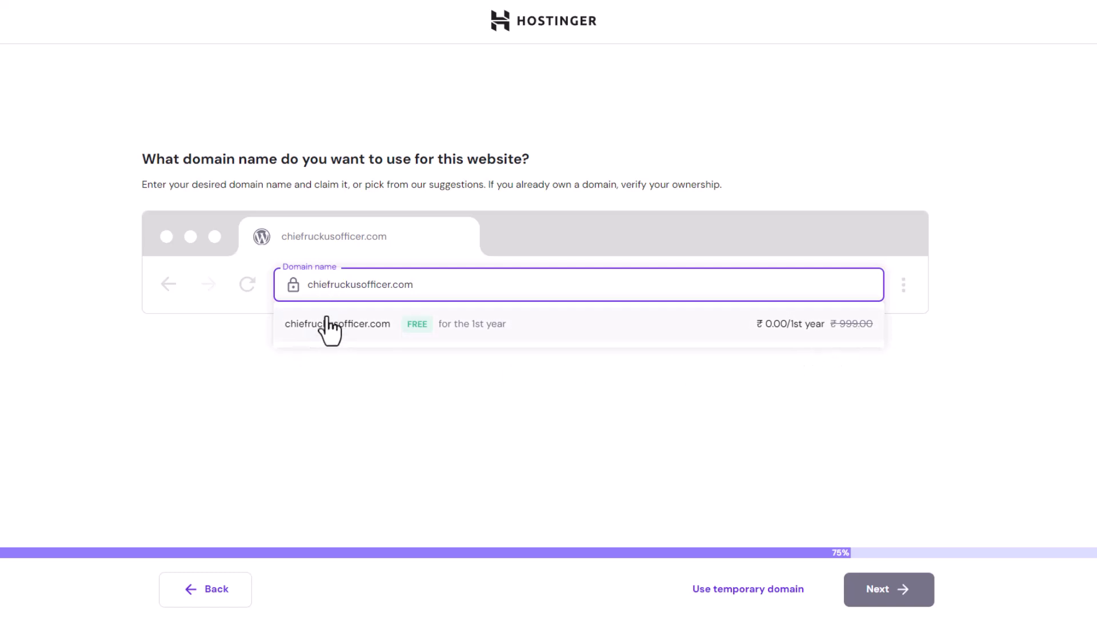
left_click(880, 591)
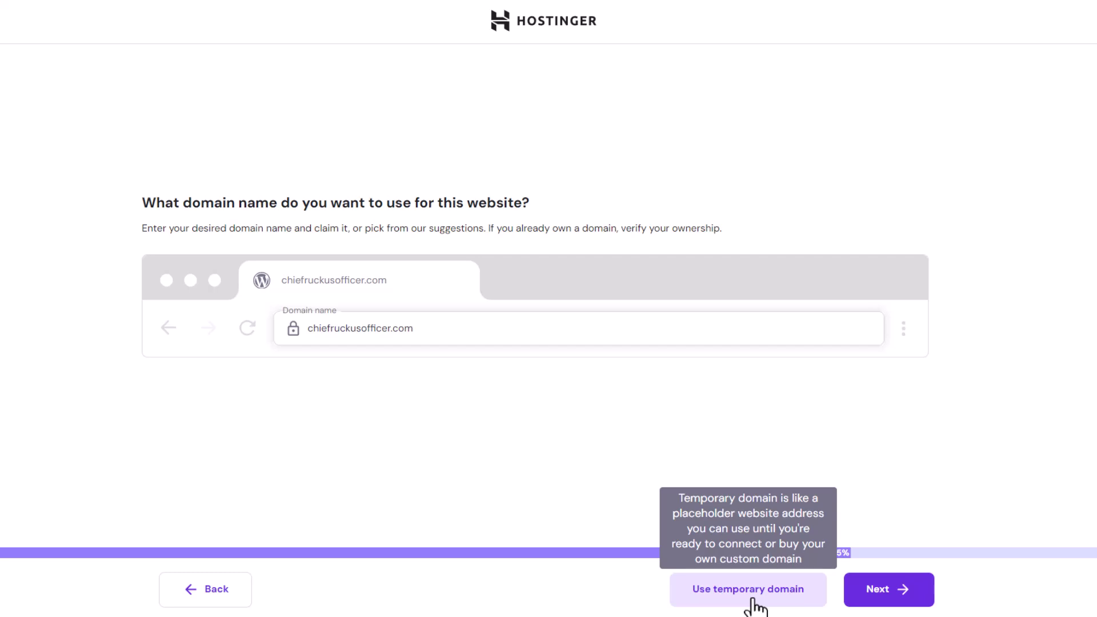
left_click(894, 601)
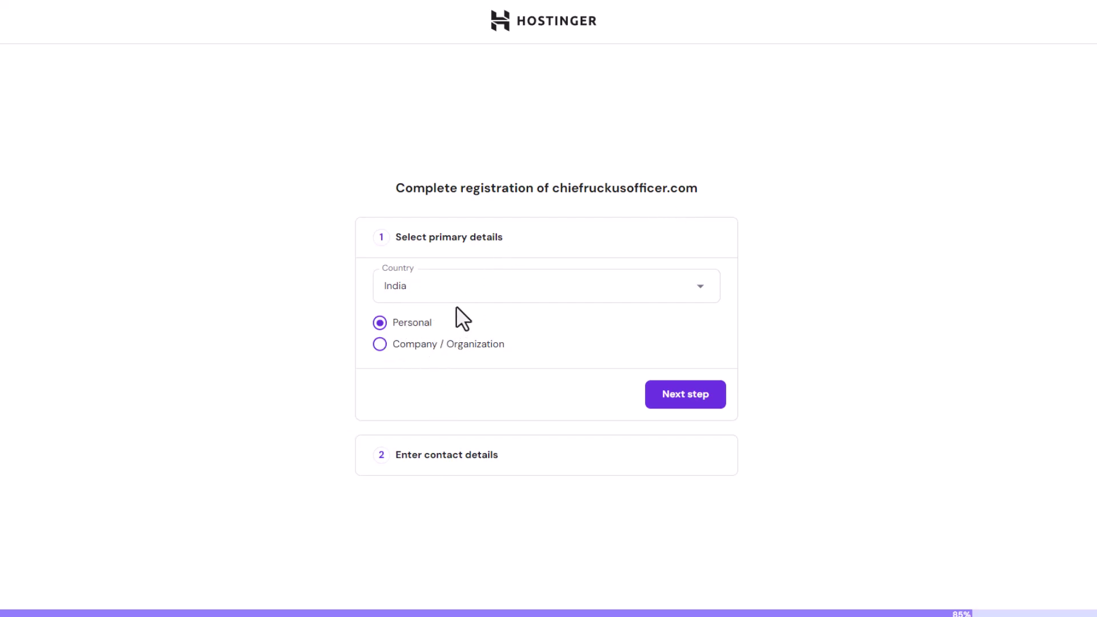
Step: Finish the personal domain registration for India with the contact details, and accept India as the target audience country
left_click(487, 449)
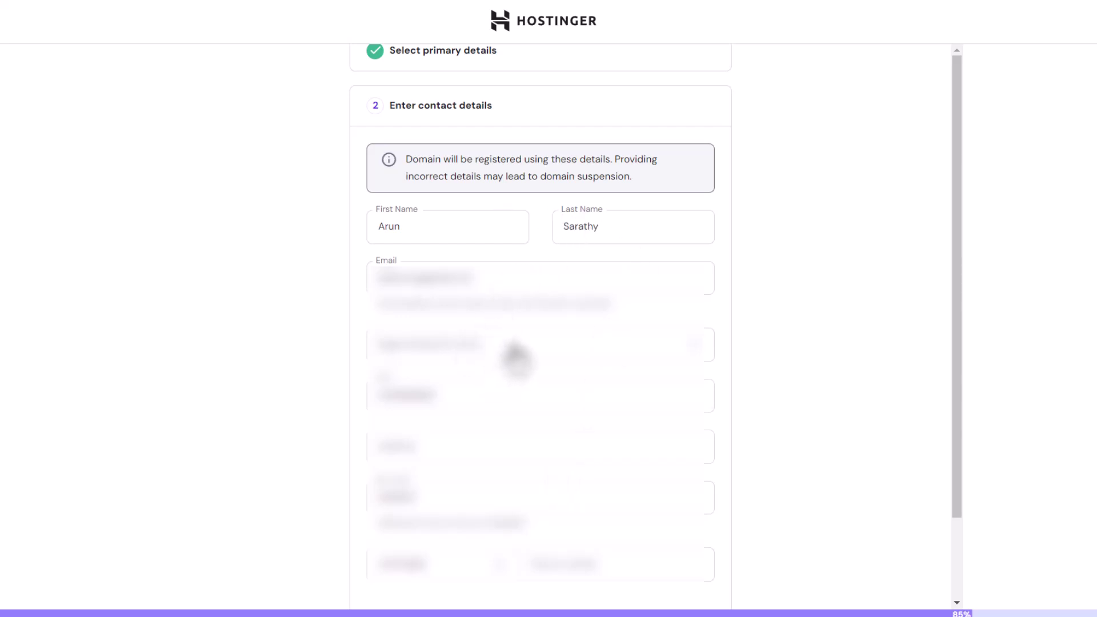
scroll(516, 357, "down", 2)
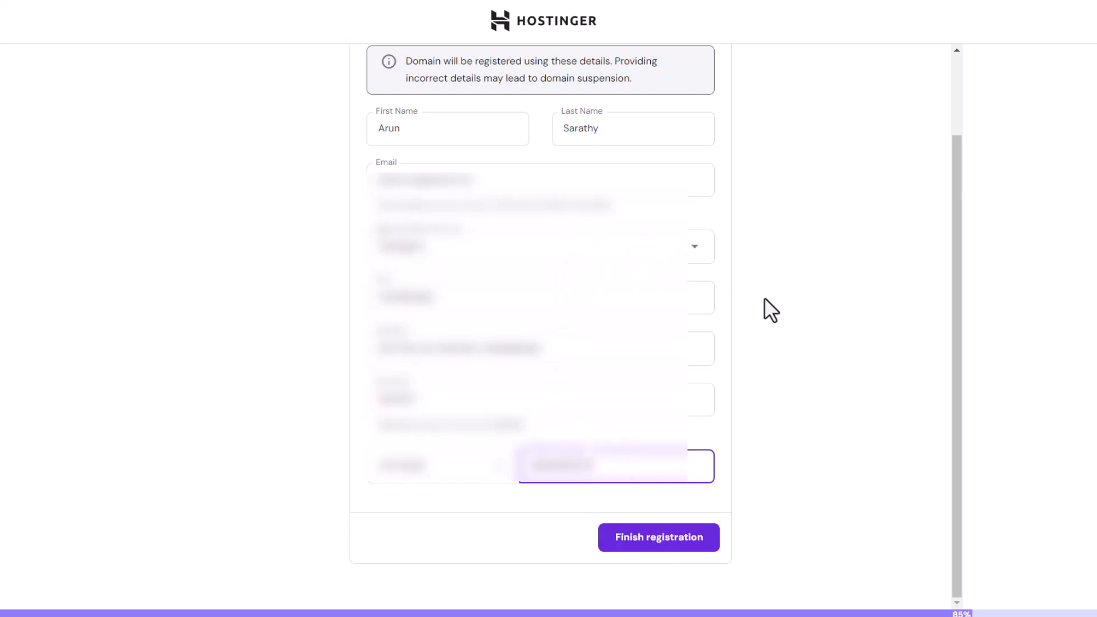
left_click(689, 548)
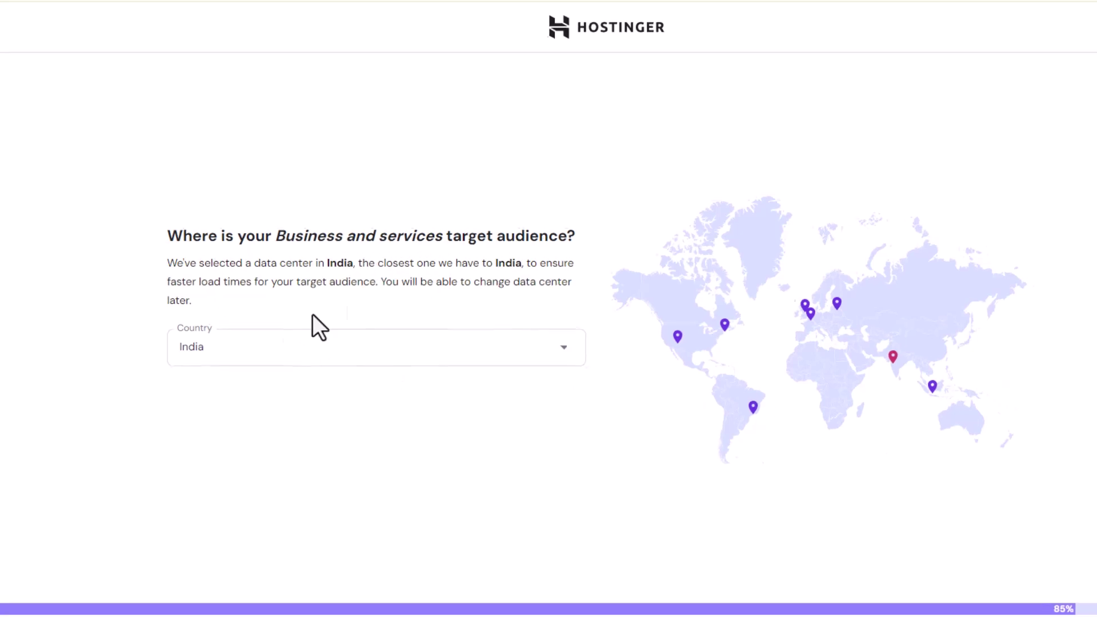
left_click(900, 595)
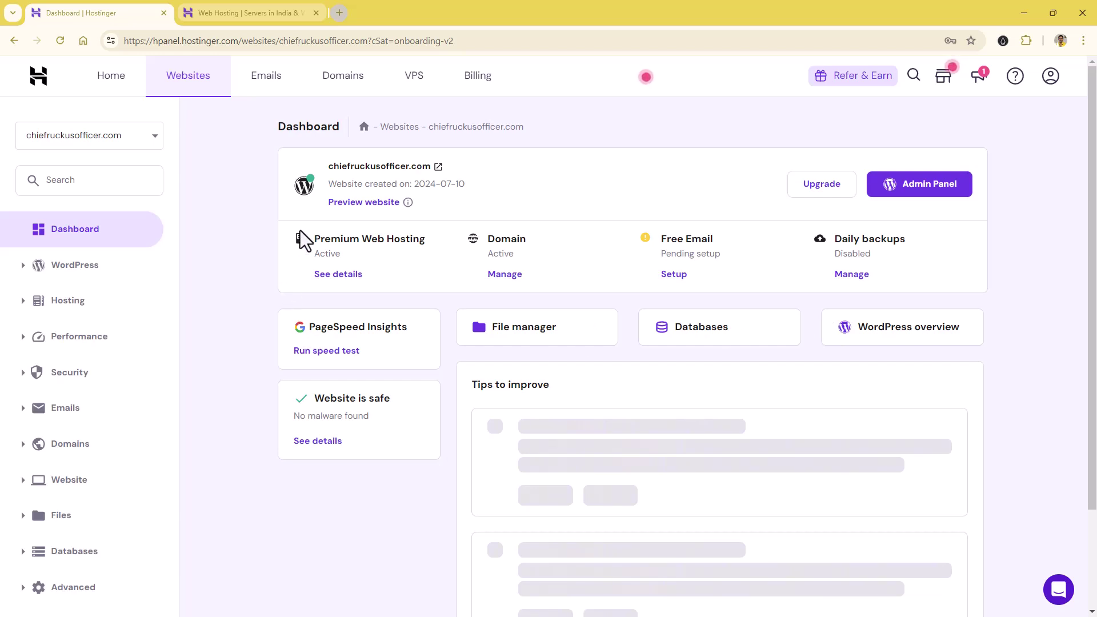
Step: View the live chiefruckusofficer.com site, and examine the Premium Web Hosting subscription's details in the billing area
left_click(403, 167)
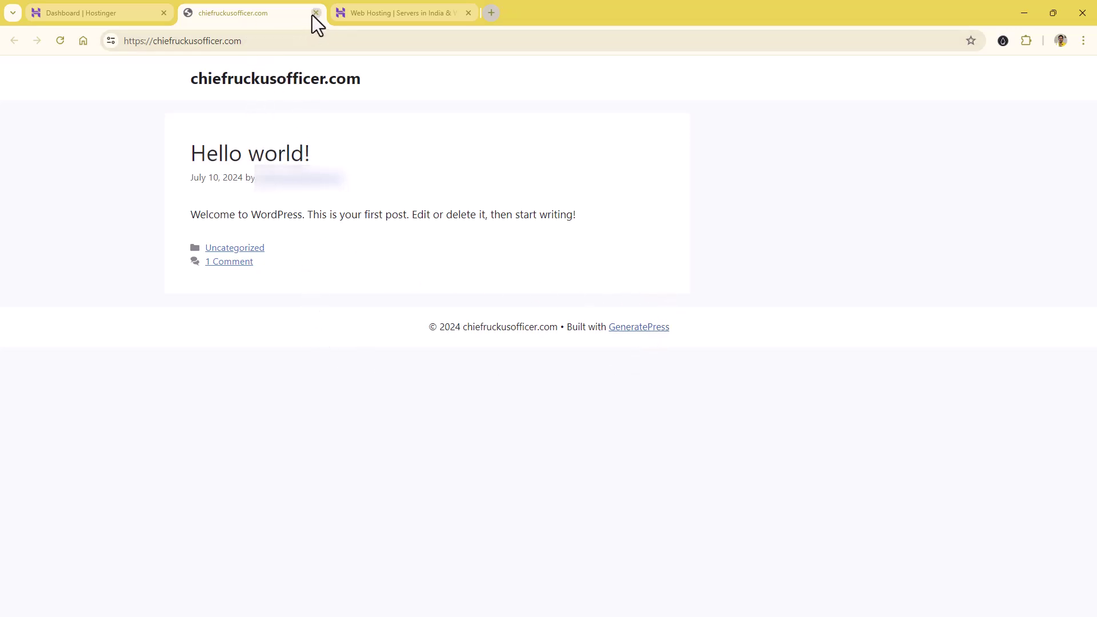
left_click(61, 41)
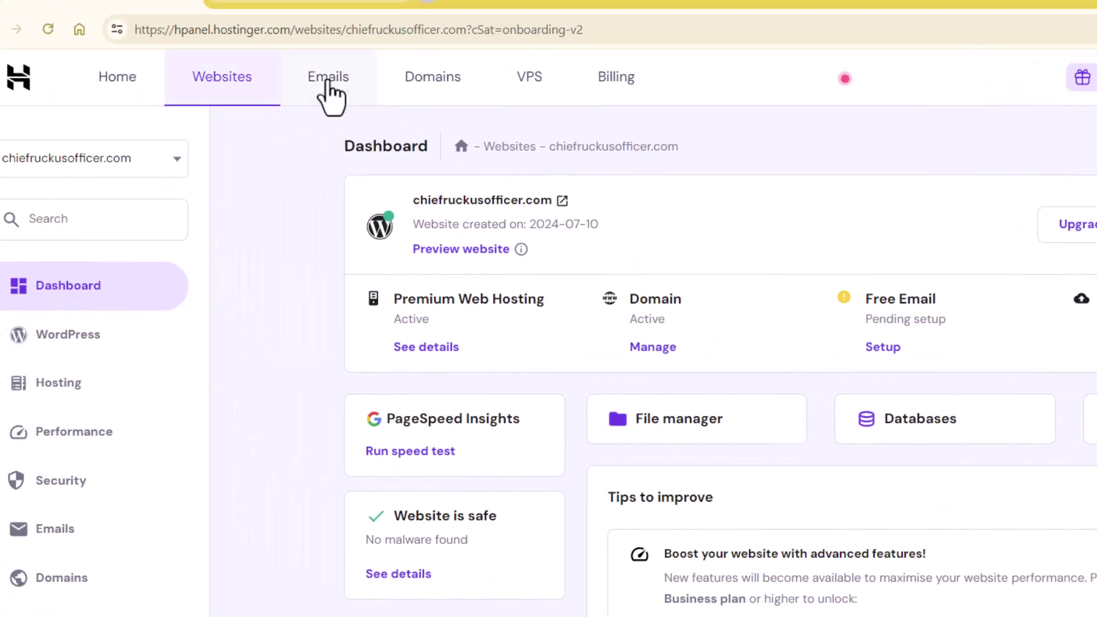
left_click(607, 84)
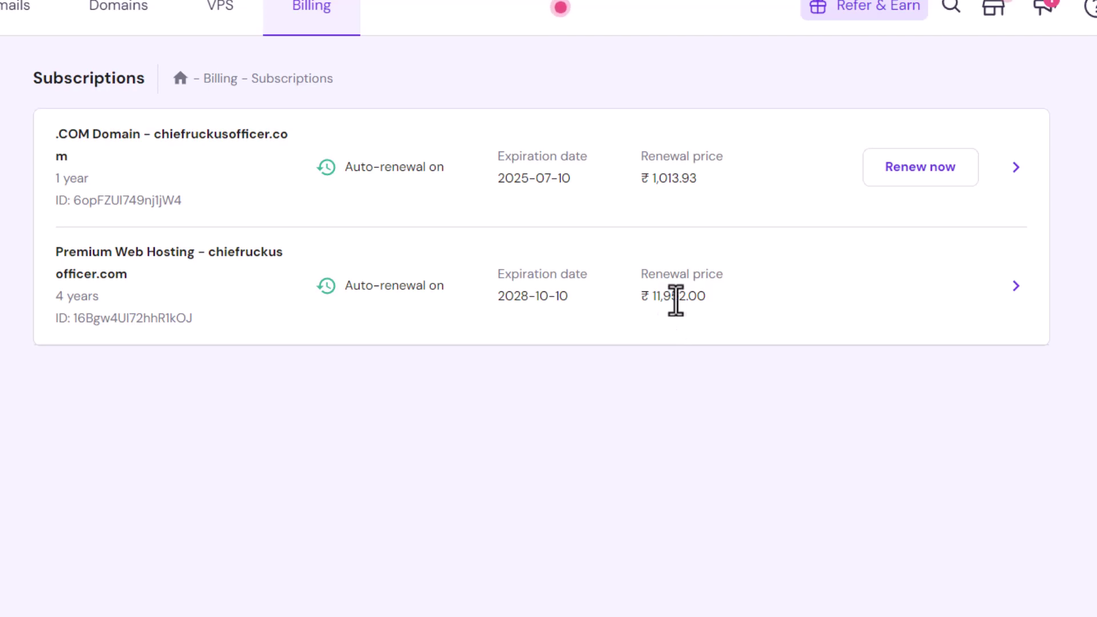
left_click(1016, 286)
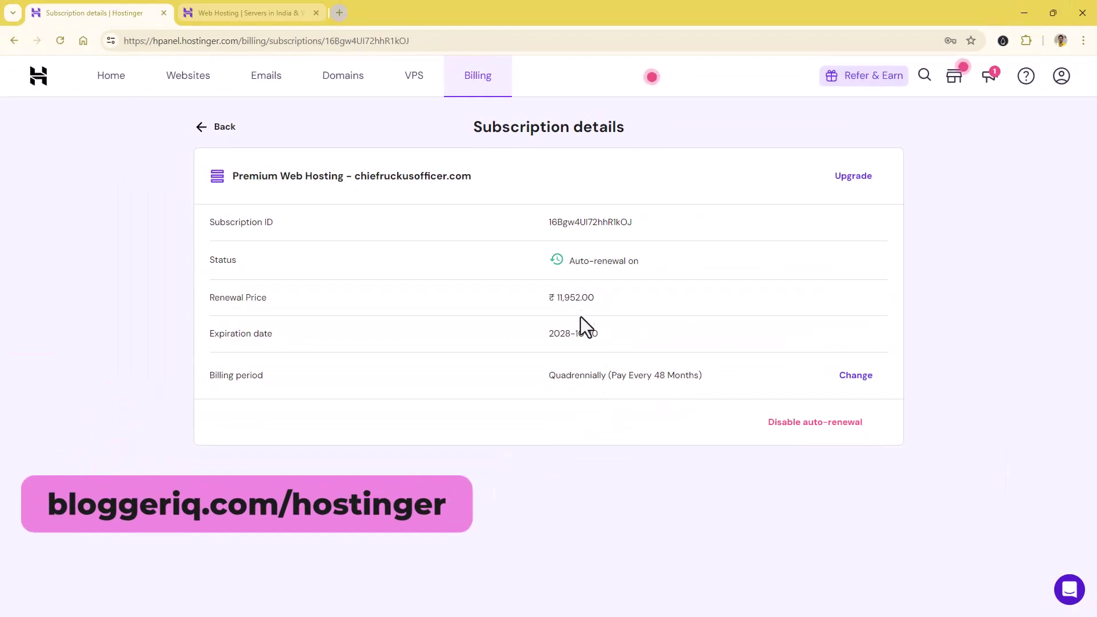
Step: Return to the account's list of websites and open the WordPress admin panel of chiefruckusofficer.com
left_click(39, 80)
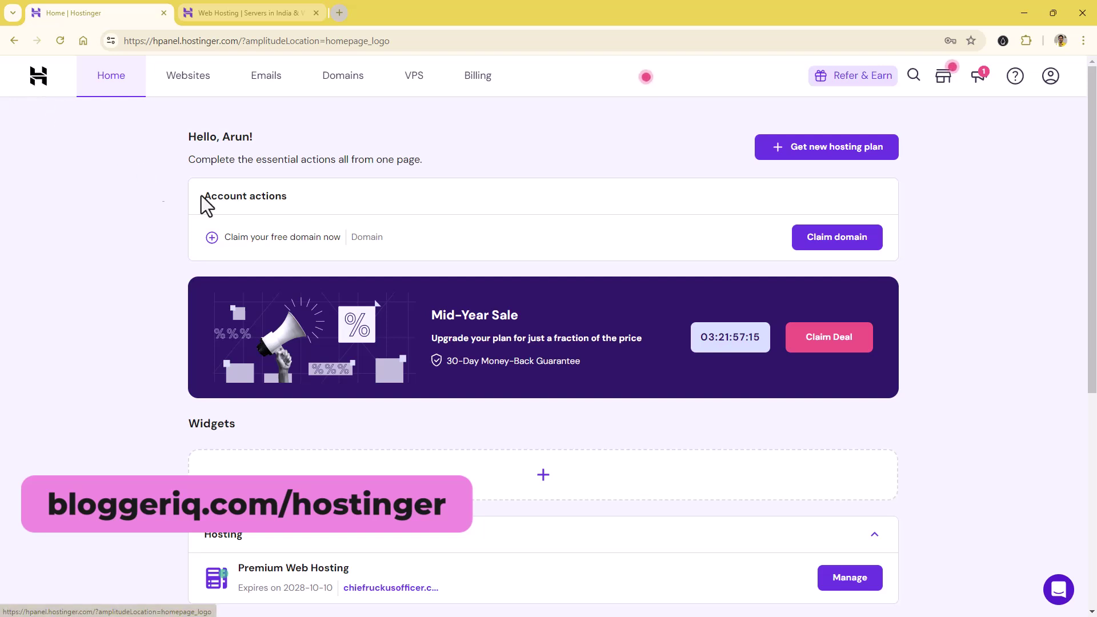
left_click(196, 85)
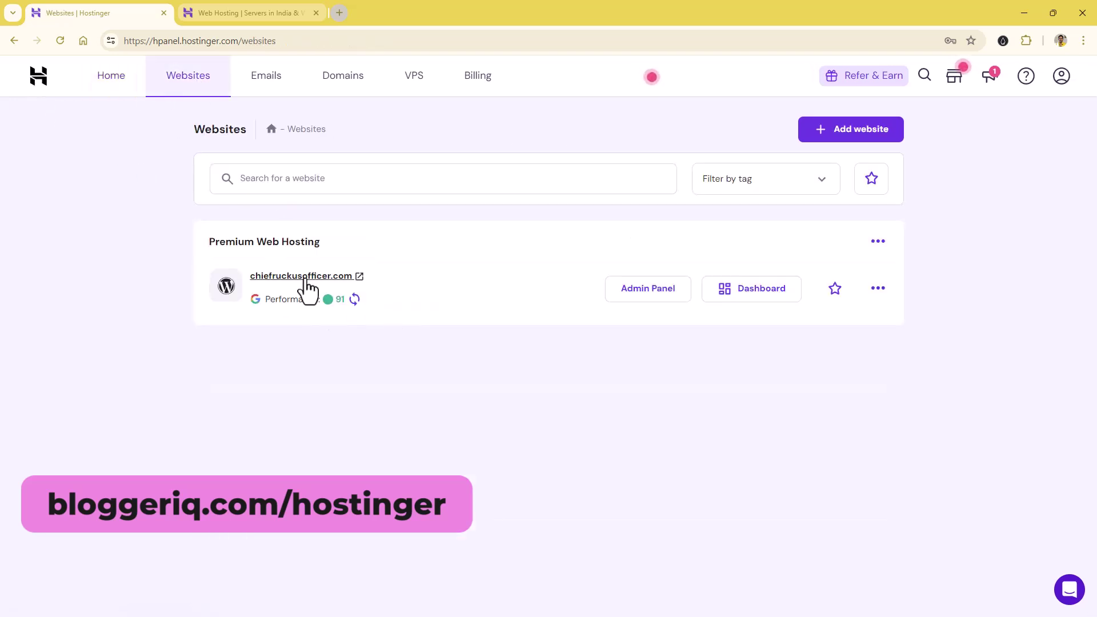
left_click(663, 292)
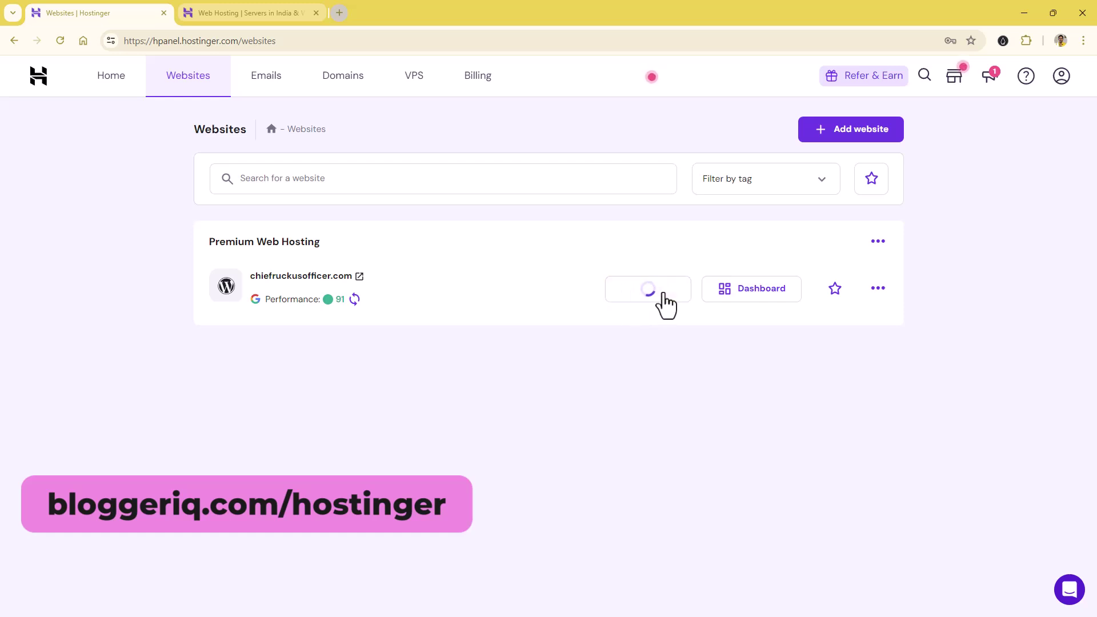